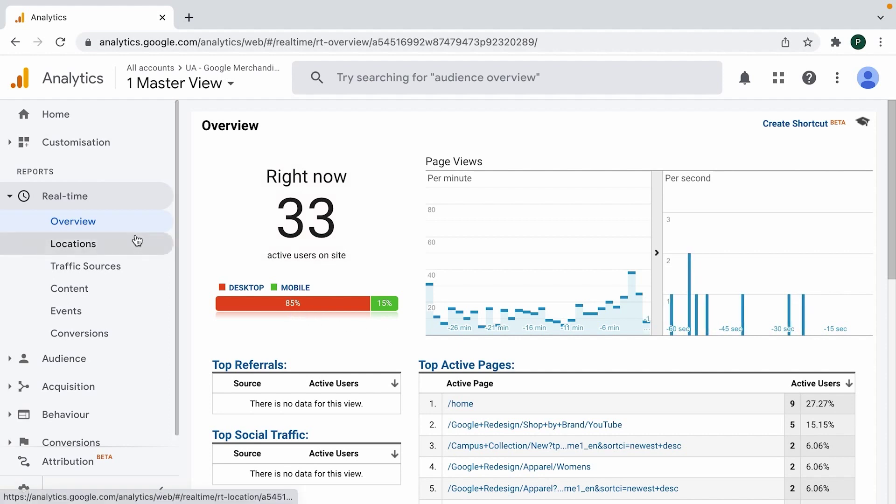
Collapse Real-time and open Customisation › Custom Reports, hiding the sidebar labels.
{"action": "left_click", "coordinate": [60, 196]}
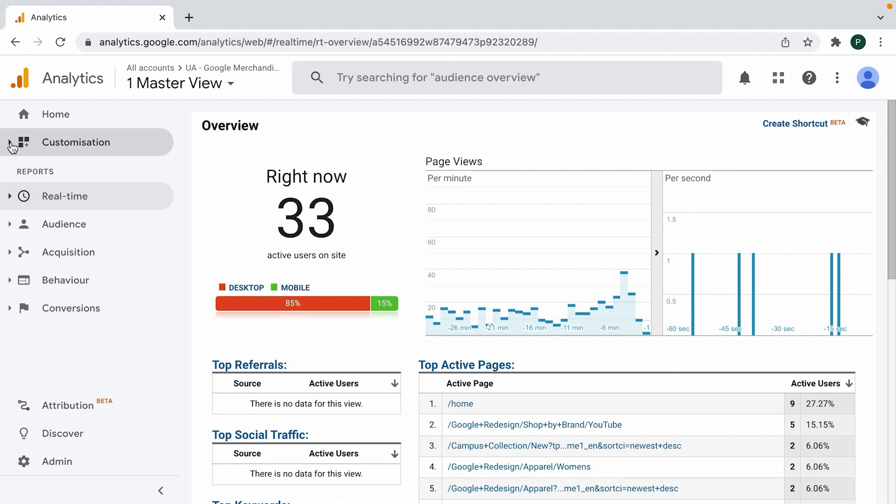
{"action": "left_click", "coordinate": [13, 147]}
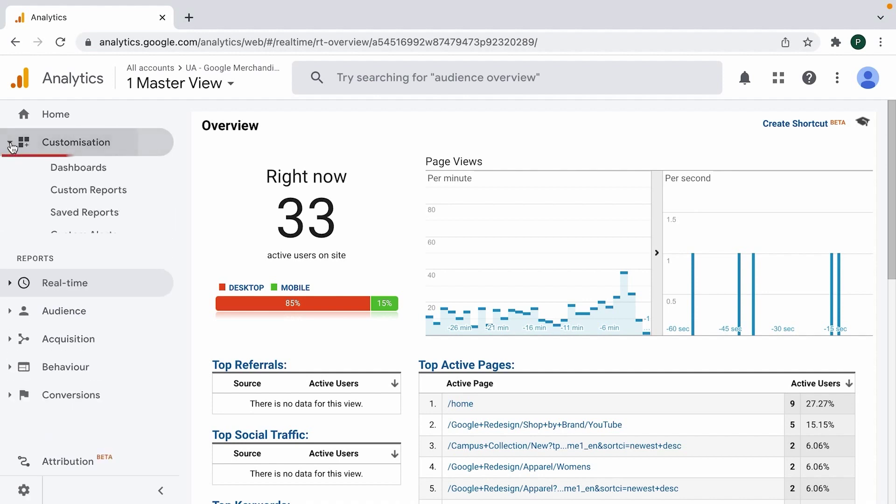
{"action": "left_click", "coordinate": [103, 193]}
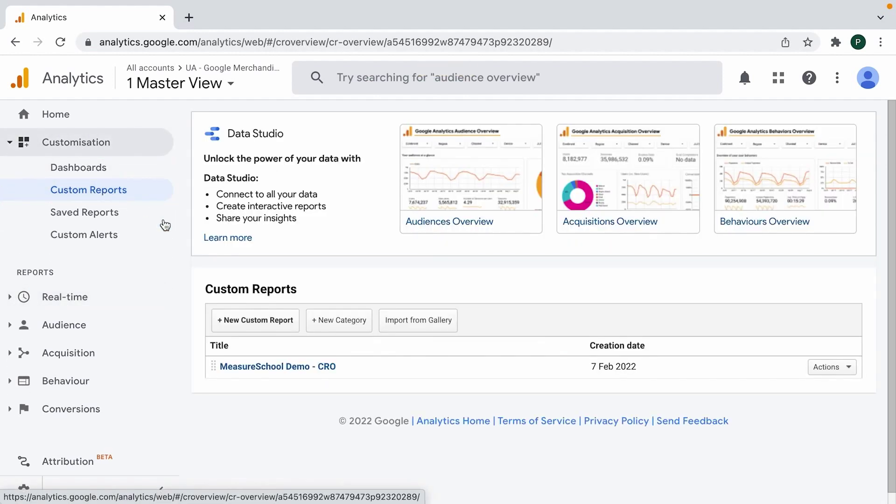
{"action": "left_click", "coordinate": [161, 490]}
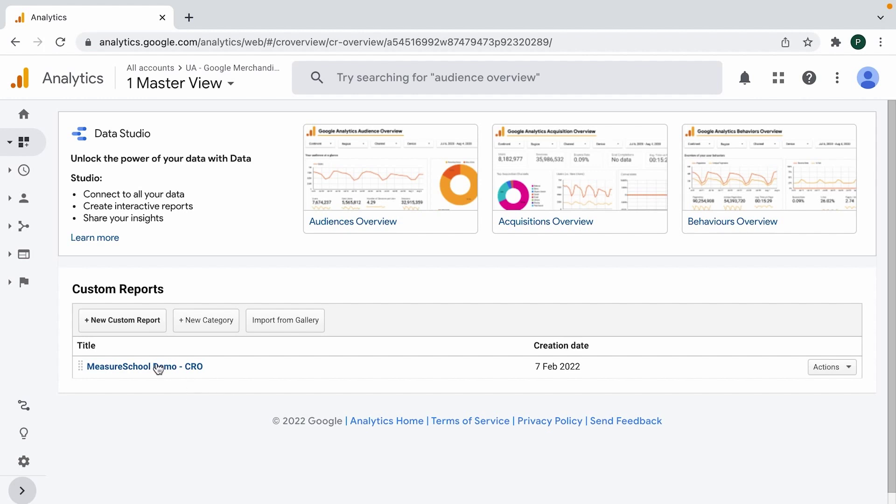
Create a new custom report and scroll through its blank Explorer form.
{"action": "left_click", "coordinate": [140, 324]}
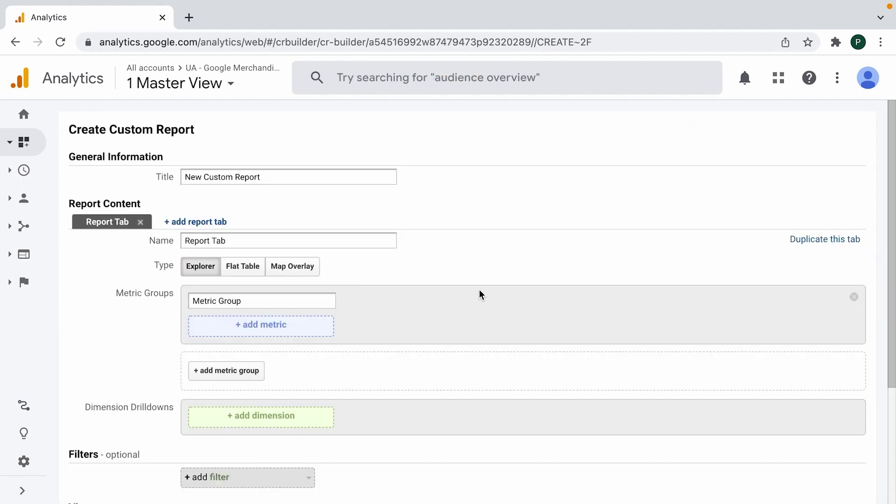
{"action": "scroll", "coordinate": [479, 290], "scroll_direction": "down", "scroll_amount": 2}
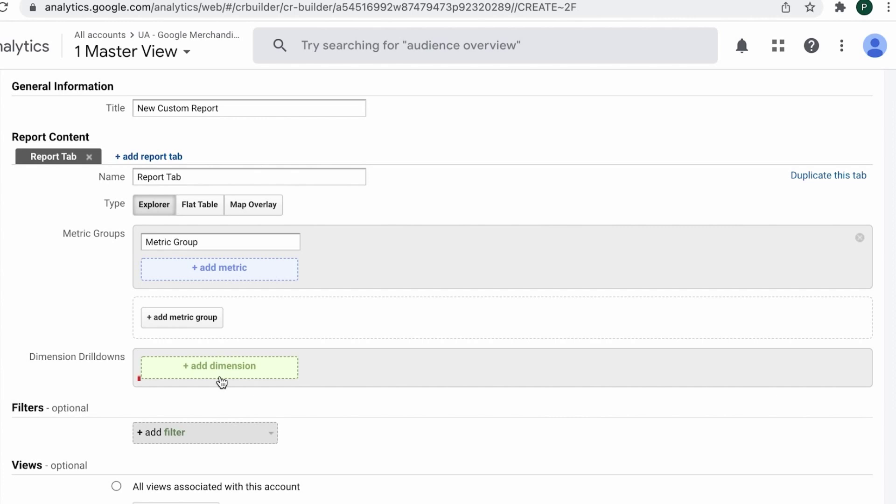
Add Device Category as the drilldown dimension.
{"action": "left_click", "coordinate": [232, 370]}
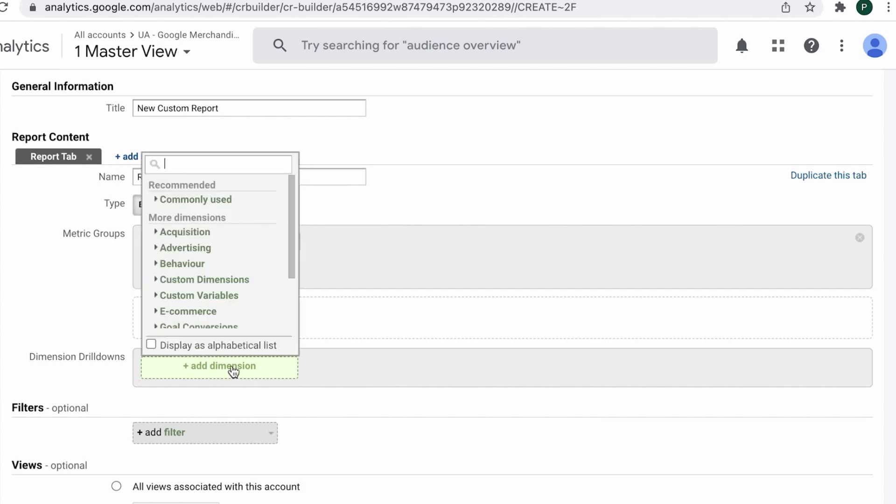
{"action": "type", "text": "deic"}
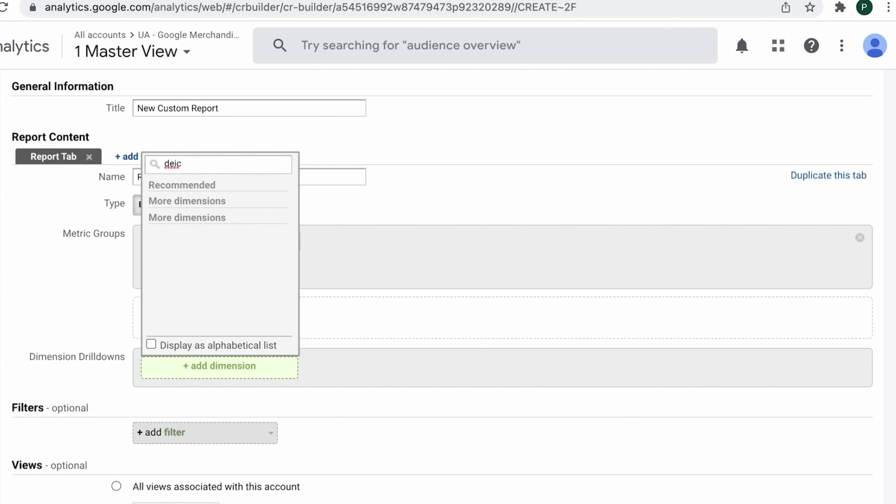
{"action": "key", "text": "BackSpace"}
{"action": "key", "text": "BackSpace"}
{"action": "type", "text": "vice"}
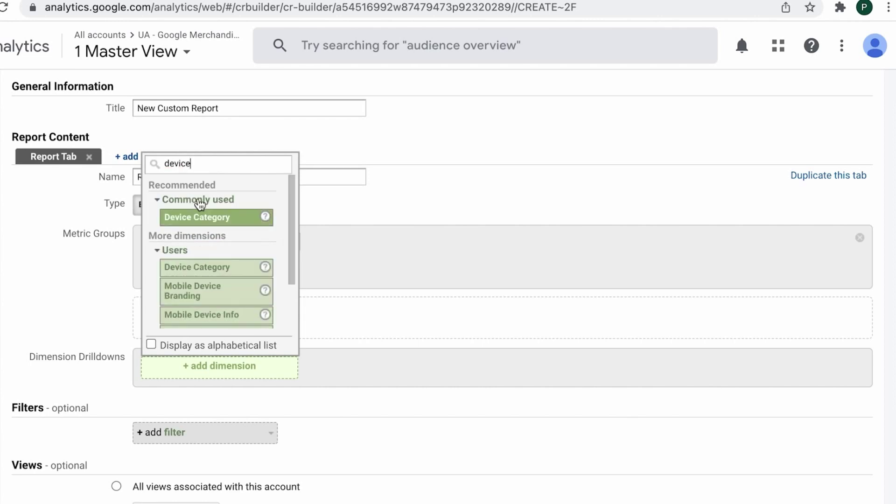
{"action": "left_click", "coordinate": [201, 216]}
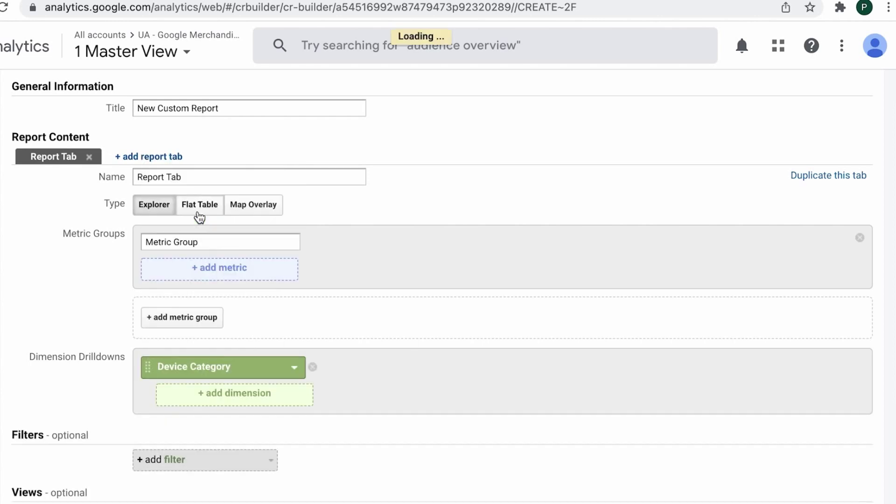
Add Users, Sessions and Bounce Rate as the report's metrics.
{"action": "left_click", "coordinate": [236, 278]}
{"action": "type", "text": "users"}
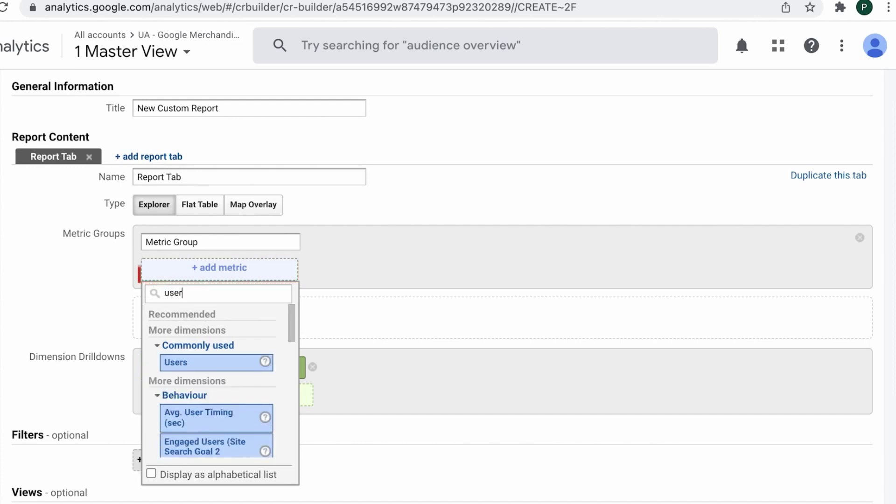
{"action": "left_click", "coordinate": [208, 362]}
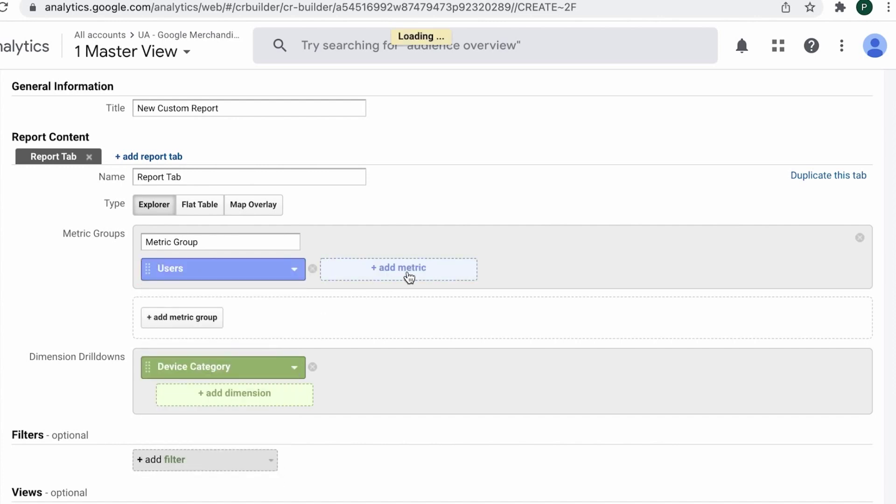
{"action": "left_click", "coordinate": [409, 275]}
{"action": "type", "text": "session"}
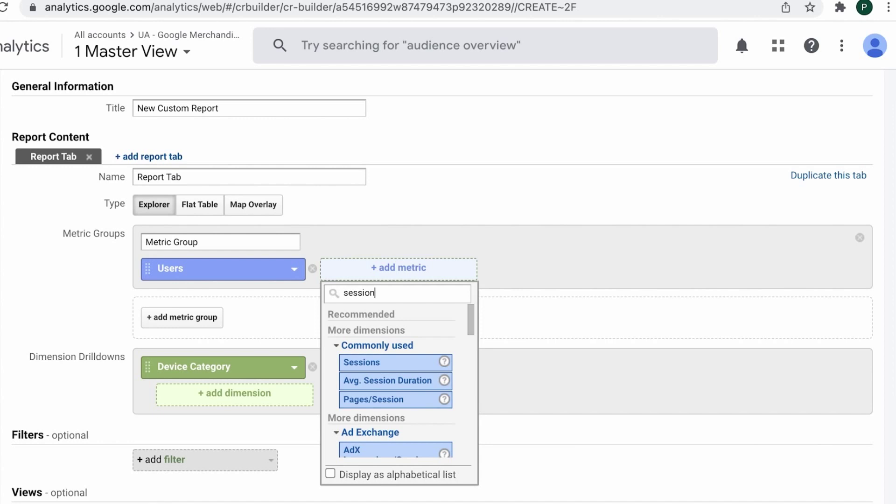
{"action": "left_click", "coordinate": [406, 365]}
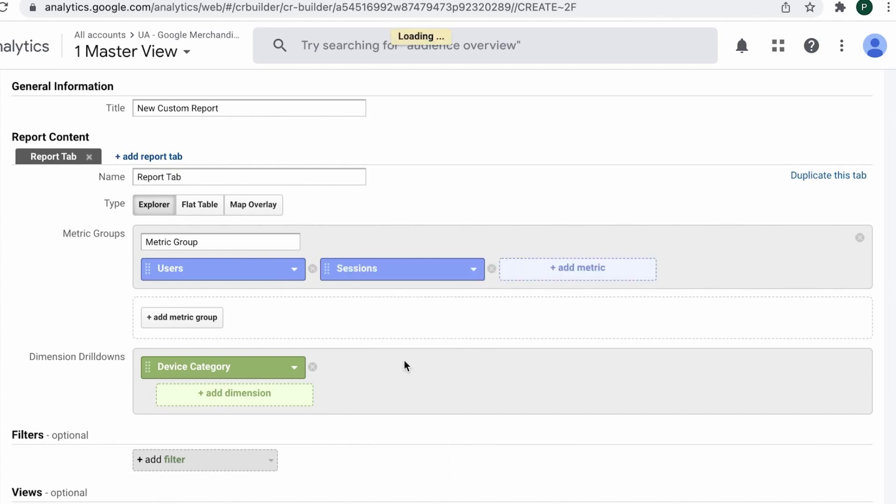
{"action": "left_click", "coordinate": [581, 271]}
{"action": "type", "text": "bounce"}
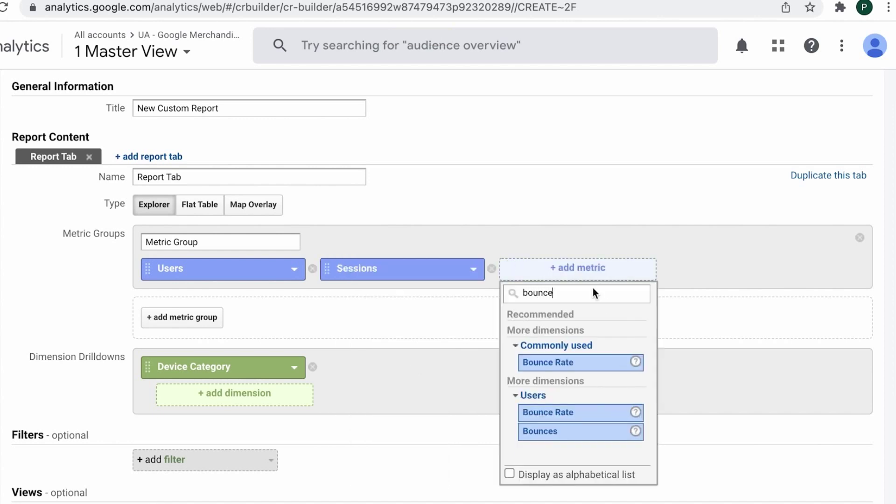
{"action": "left_click", "coordinate": [582, 367]}
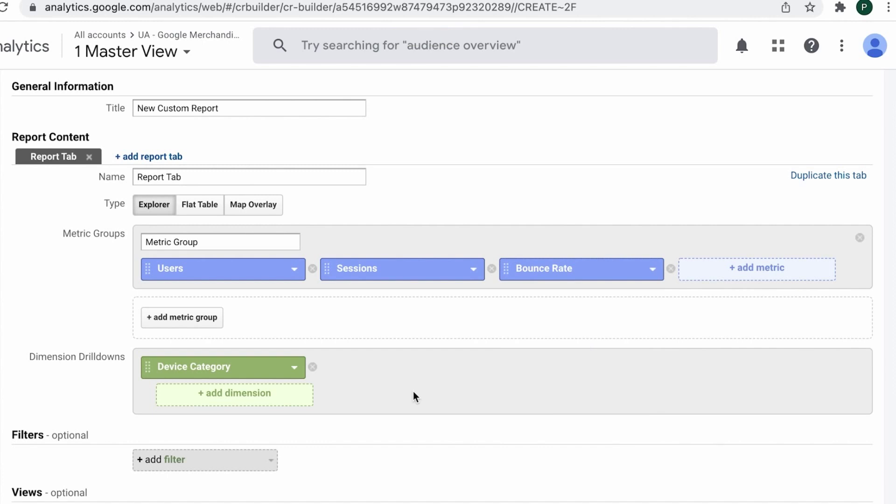
Rename the report to 'Measure school video'.
{"action": "triple_click", "coordinate": [162, 110]}
{"action": "type", "text": "Measure scholl"}
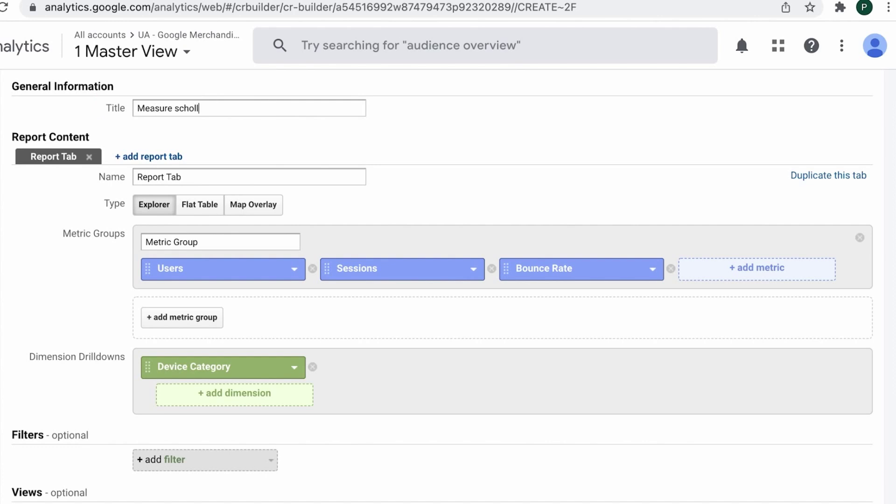
{"action": "key", "text": "BackSpace"}
{"action": "type", "text": "ol video"}
{"action": "scroll", "coordinate": [308, 387], "scroll_direction": "down", "scroll_amount": 2}
{"action": "scroll", "coordinate": [307, 381], "scroll_direction": "down", "scroll_amount": 2}
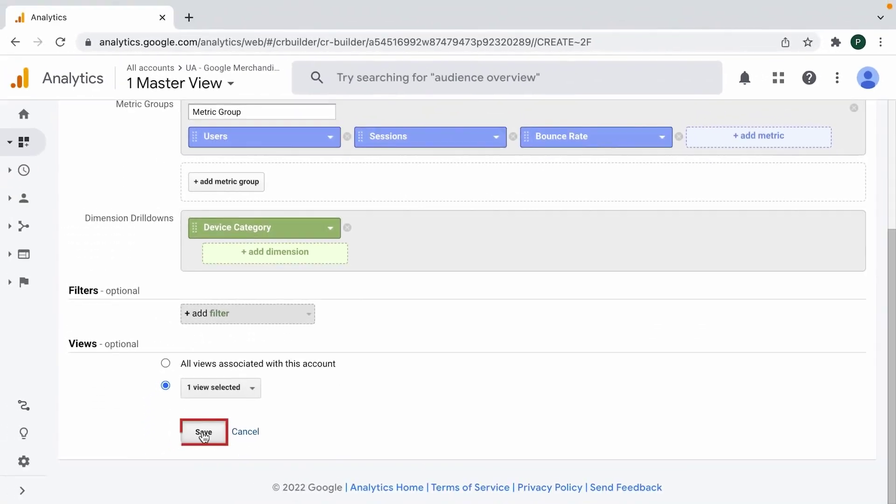
Save the report and review 135,830 users, 179,276 sessions and 46.77% bounce rate by device.
{"action": "left_click", "coordinate": [204, 433]}
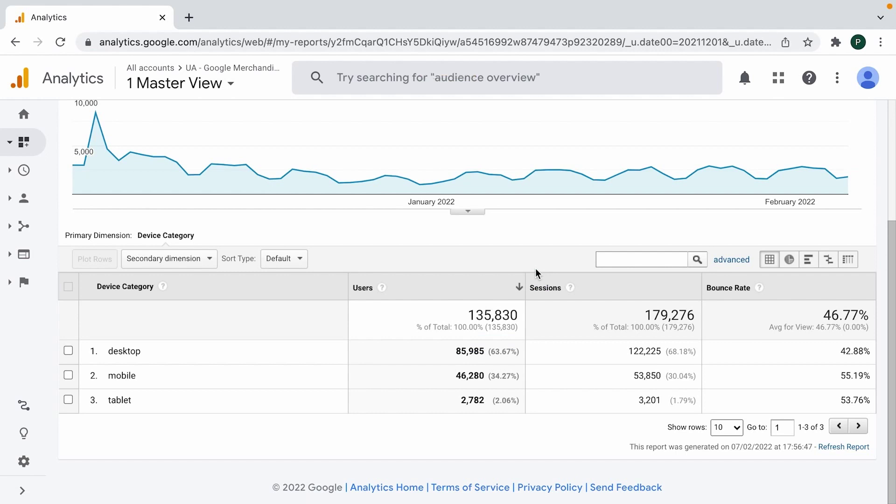
{"action": "scroll", "coordinate": [535, 272], "scroll_direction": "up", "scroll_amount": 3}
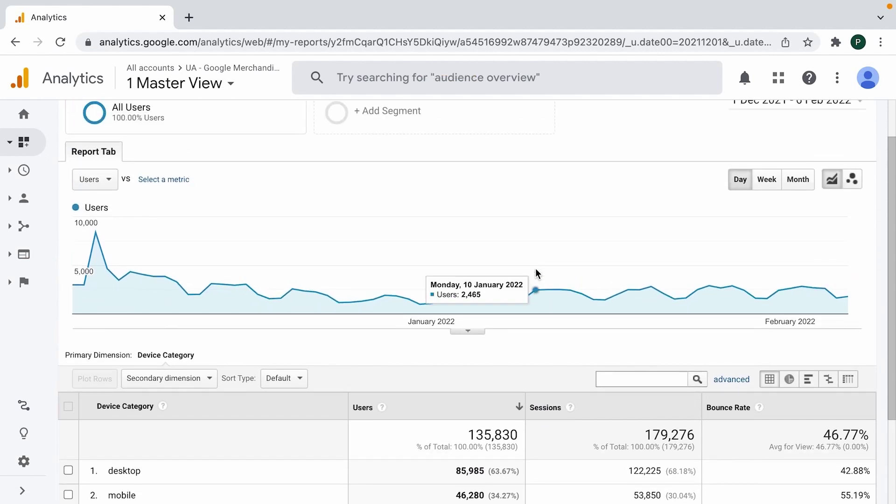
{"action": "scroll", "coordinate": [535, 270], "scroll_direction": "down", "scroll_amount": 3}
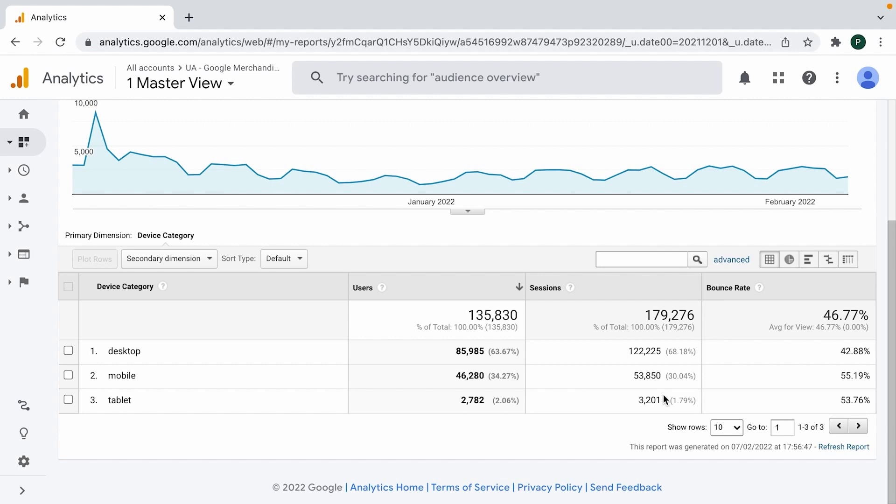
{"action": "scroll", "coordinate": [548, 385], "scroll_direction": "up", "scroll_amount": 3}
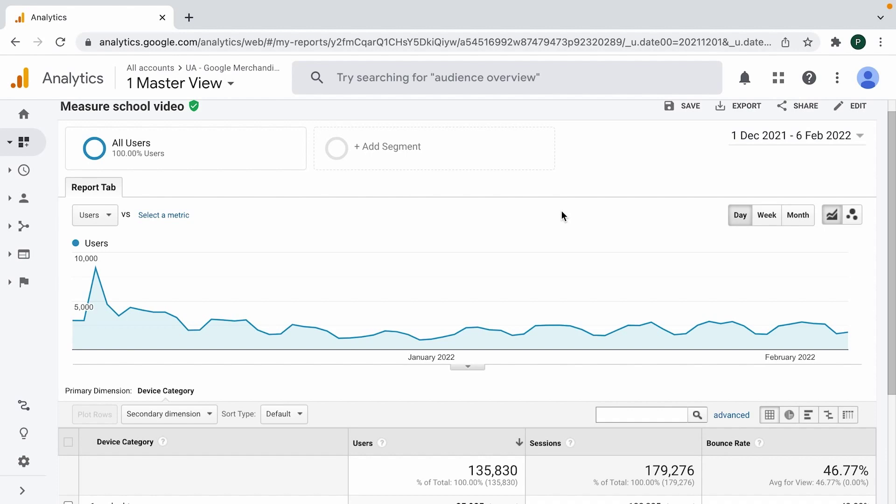
{"action": "scroll", "coordinate": [562, 212], "scroll_direction": "down", "scroll_amount": 2}
{"action": "scroll", "coordinate": [562, 211], "scroll_direction": "up", "scroll_amount": 3}
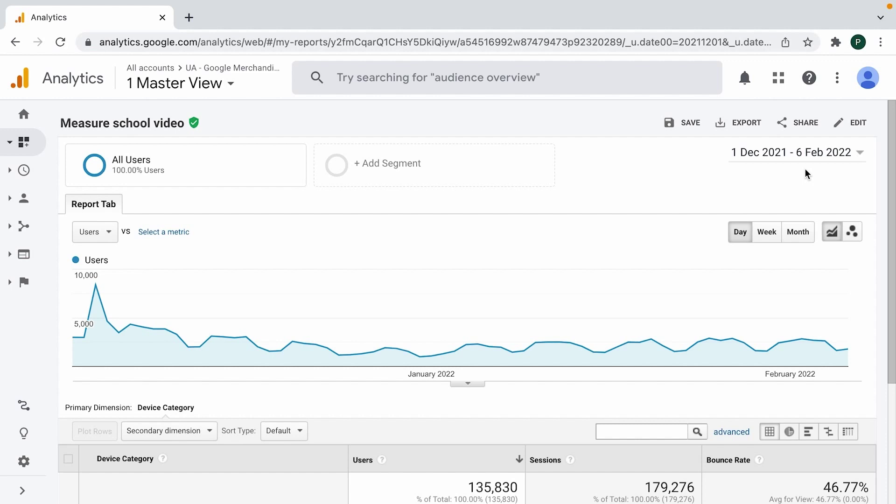
{"action": "left_click", "coordinate": [824, 153]}
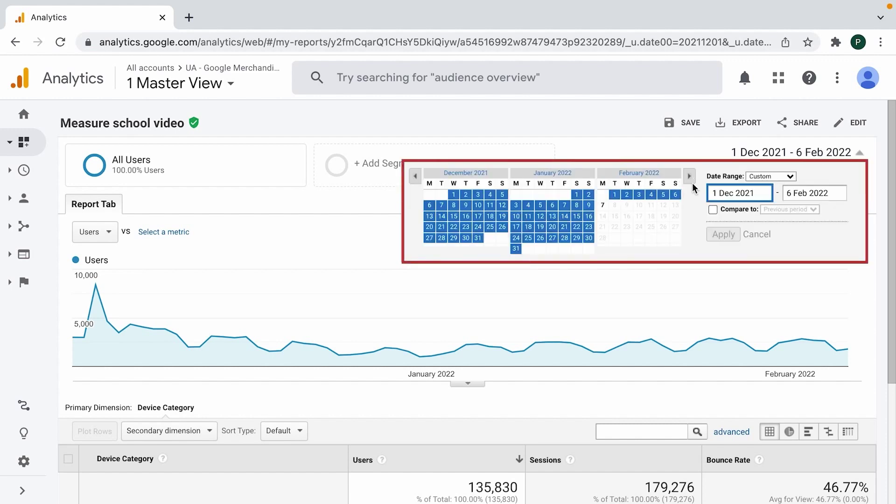
{"action": "left_click", "coordinate": [744, 279]}
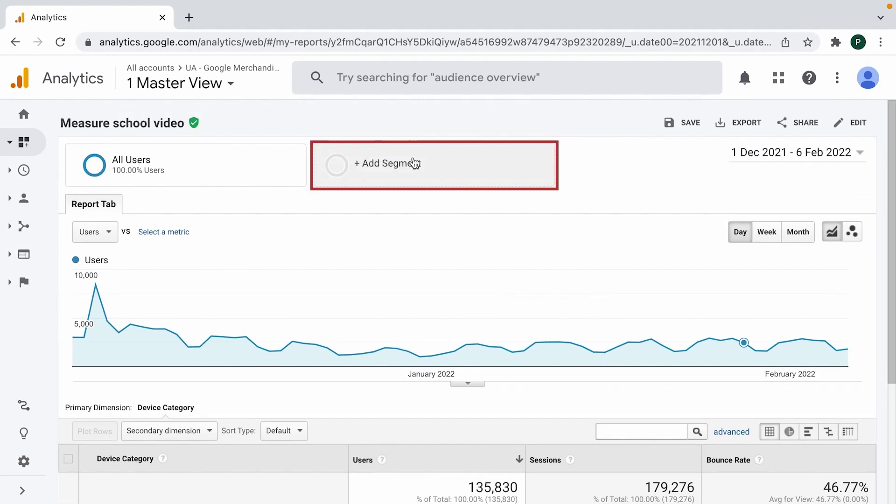
{"action": "scroll", "coordinate": [371, 279], "scroll_direction": "down", "scroll_amount": 4}
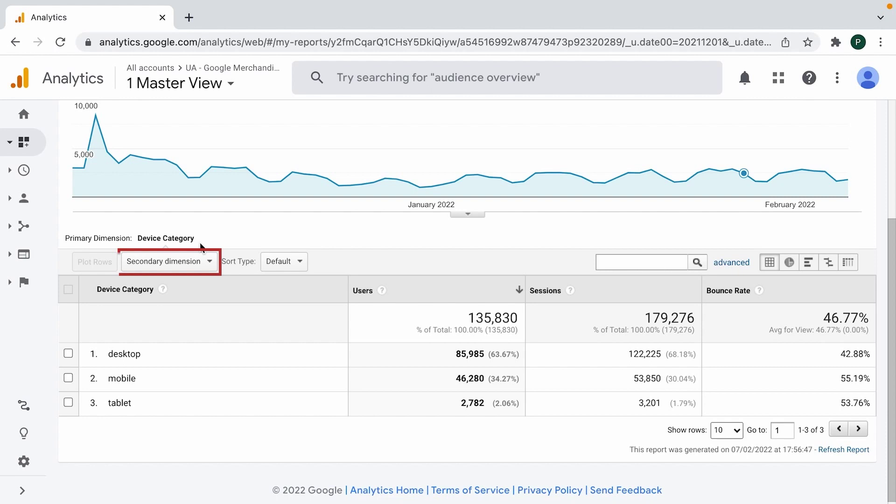
{"action": "left_click", "coordinate": [169, 261]}
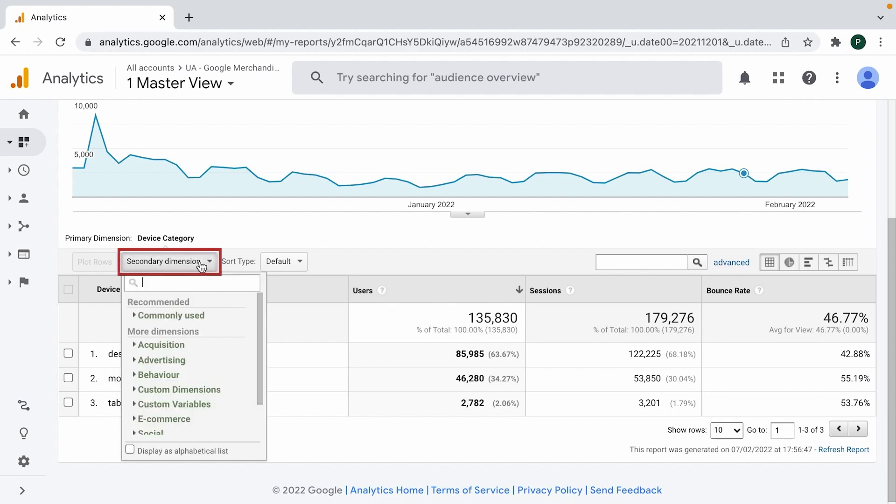
{"action": "left_click", "coordinate": [417, 242]}
{"action": "scroll", "coordinate": [527, 446], "scroll_direction": "up", "scroll_amount": 4}
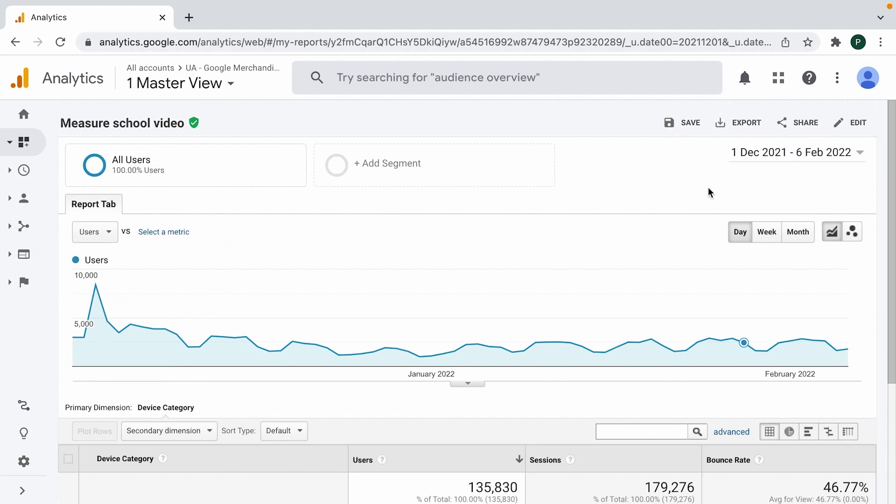
Edit the report and change its type to Flat Table.
{"action": "left_click", "coordinate": [856, 127]}
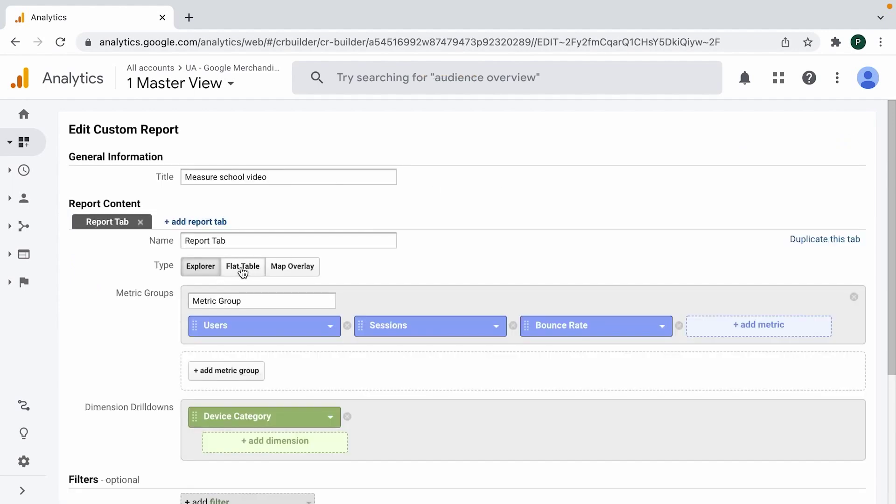
{"action": "scroll", "coordinate": [141, 321], "scroll_direction": "down", "scroll_amount": 2}
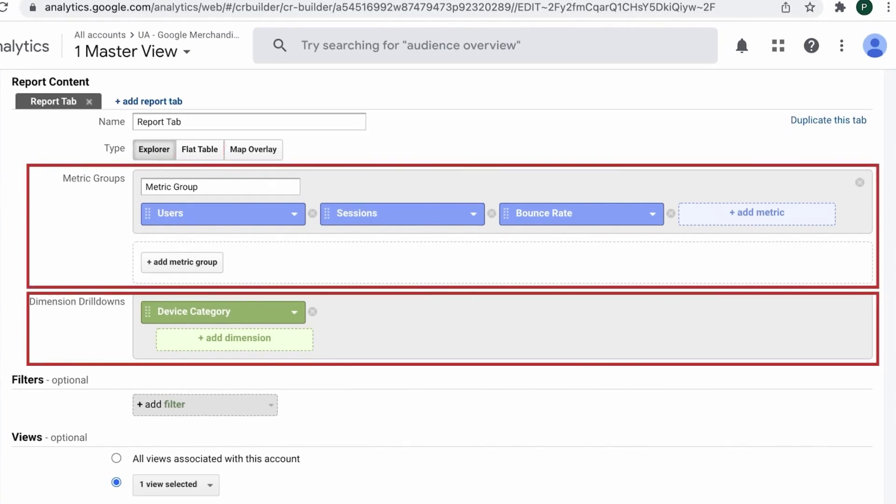
{"action": "left_click", "coordinate": [201, 149]}
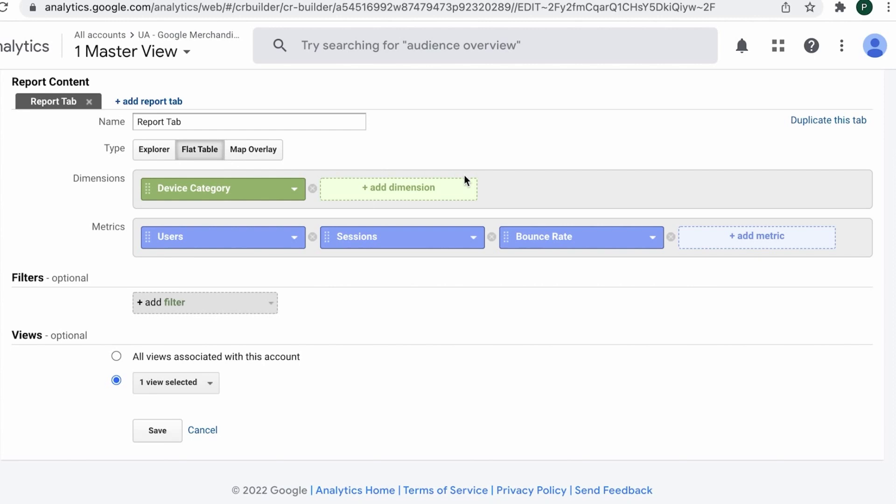
Add Operating System and Browser as dimensions.
{"action": "left_click", "coordinate": [429, 197]}
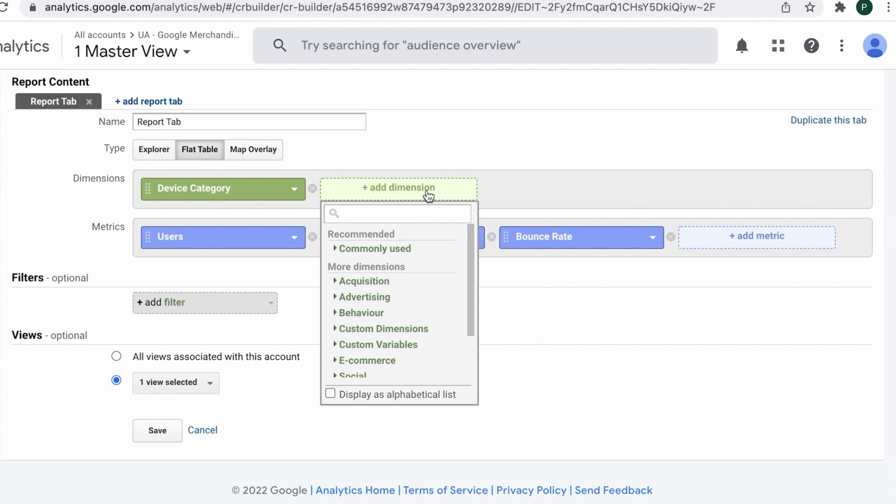
{"action": "type", "text": "d"}
{"action": "key", "text": "BackSpace"}
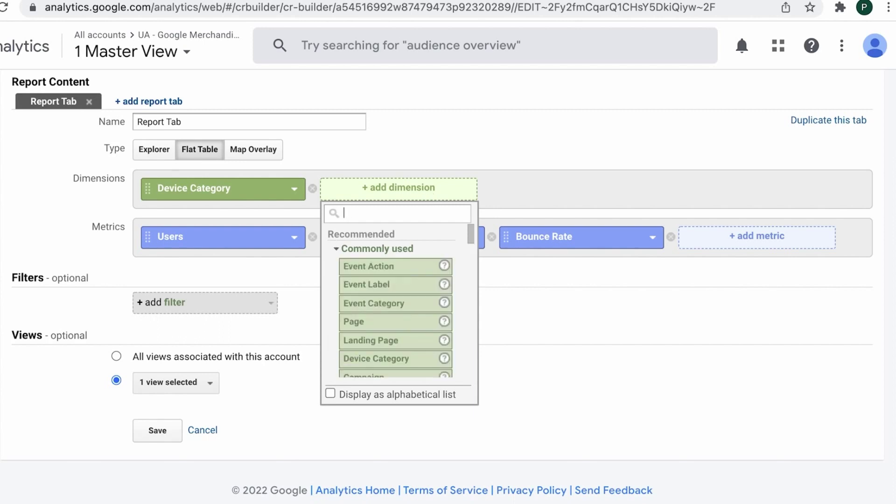
{"action": "type", "text": "operat"}
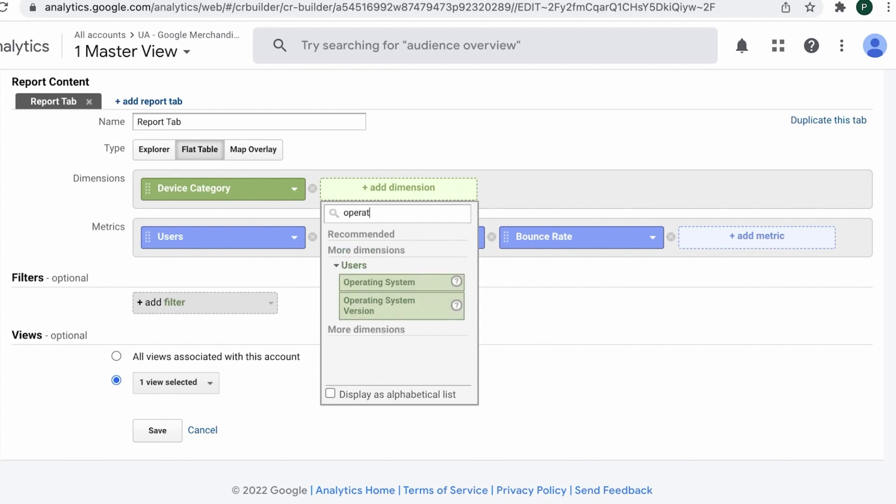
{"action": "left_click", "coordinate": [406, 283]}
{"action": "left_click", "coordinate": [576, 188]}
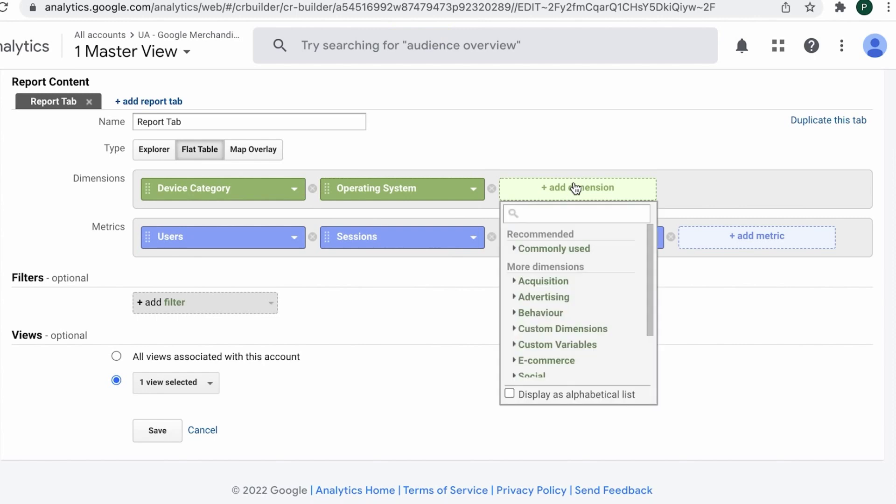
{"action": "type", "text": "browser"}
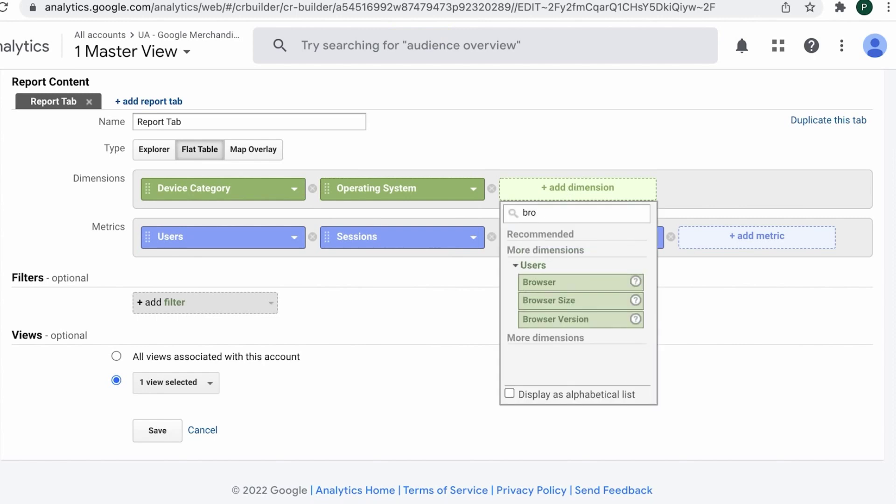
{"action": "left_click", "coordinate": [572, 284]}
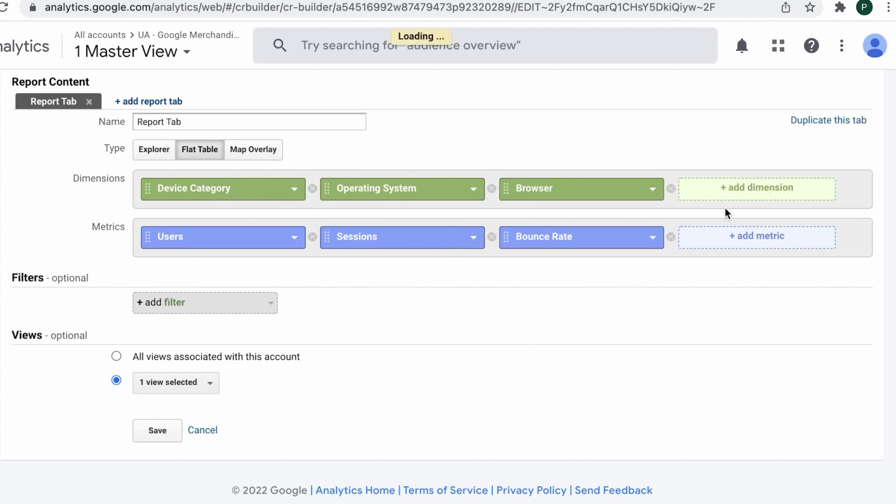
Add Browser Size and Browser Version as the fourth and fifth dimensions.
{"action": "left_click", "coordinate": [748, 200]}
{"action": "type", "text": "browser"}
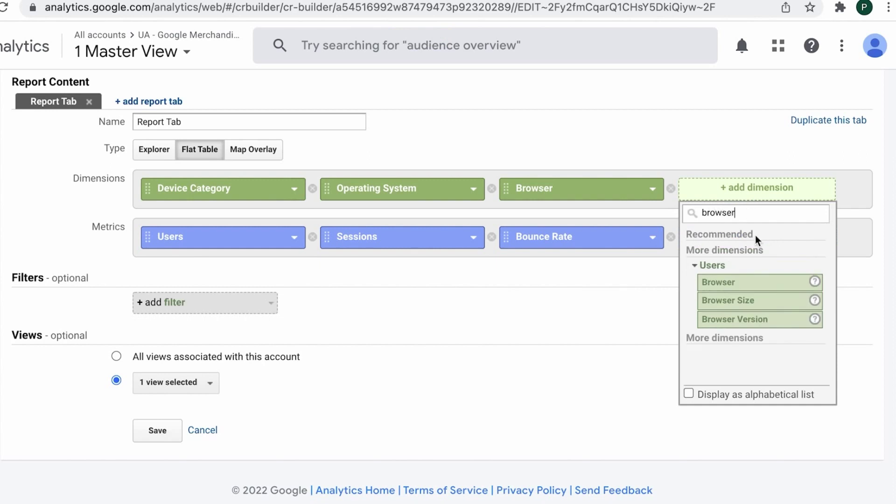
{"action": "left_click", "coordinate": [749, 300]}
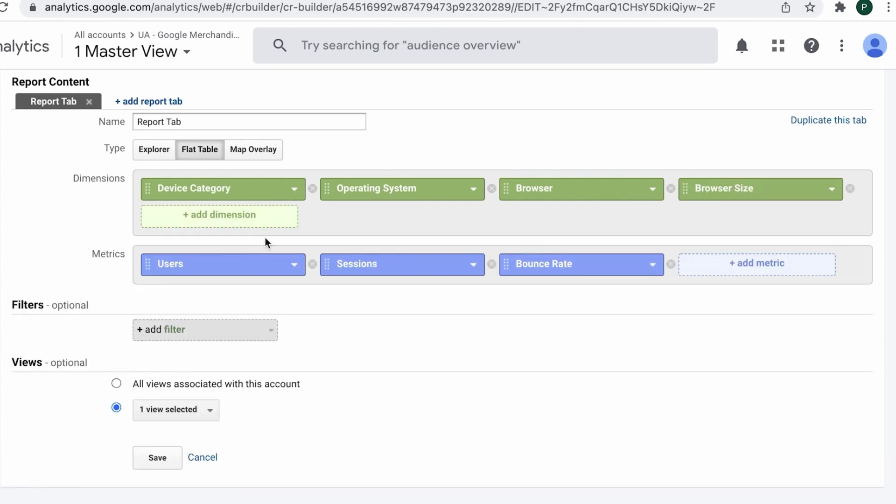
{"action": "left_click", "coordinate": [239, 218]}
{"action": "type", "text": "bros"}
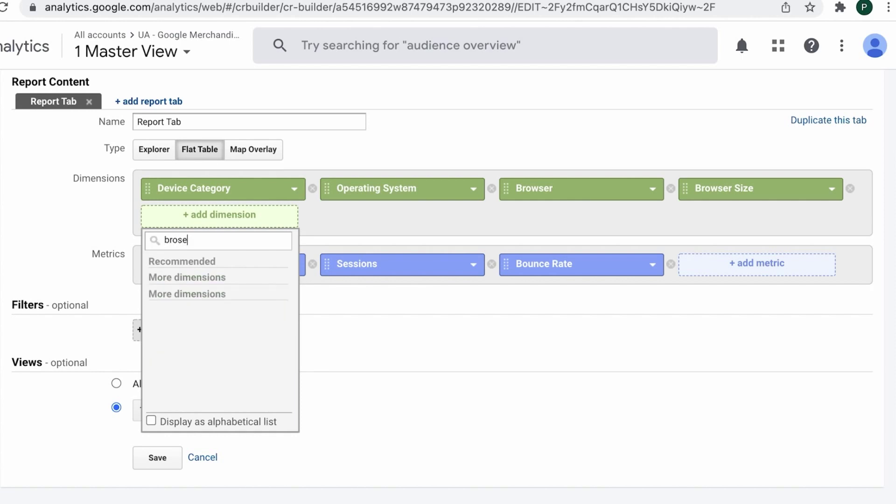
{"action": "key", "text": "BackSpace"}
{"action": "type", "text": "wser ve"}
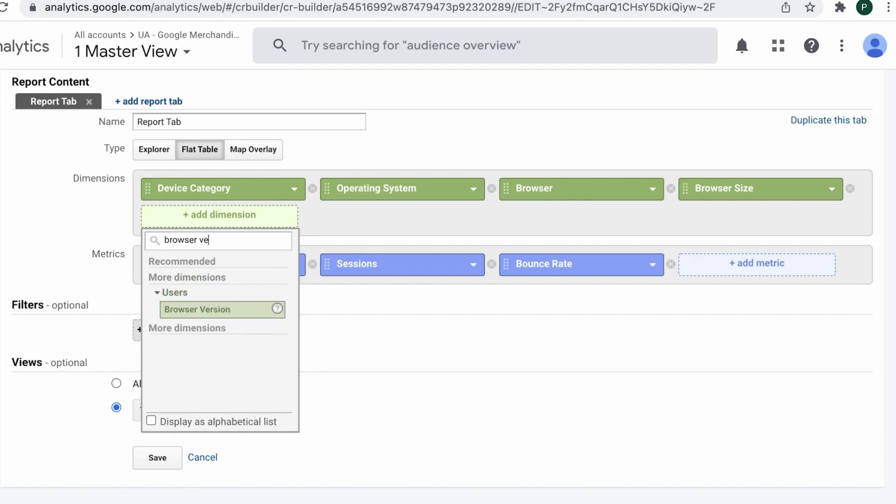
{"action": "left_click", "coordinate": [204, 310]}
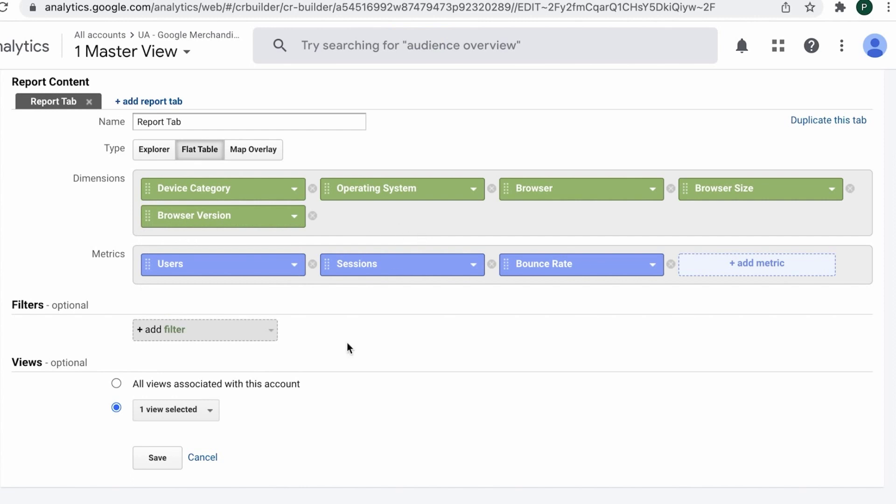
{"action": "scroll", "coordinate": [323, 388], "scroll_direction": "down", "scroll_amount": 1}
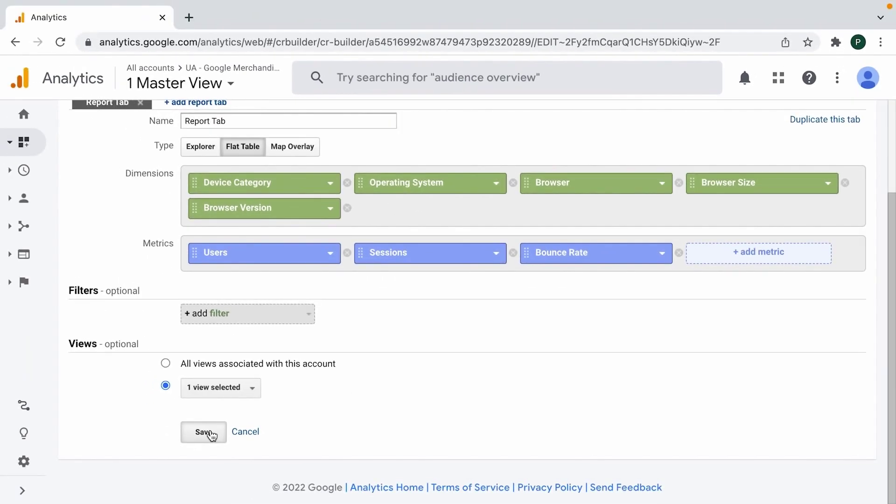
Save the flat table report and review its 37,419 rows, led by mobile iOS Safari.
{"action": "left_click", "coordinate": [204, 433]}
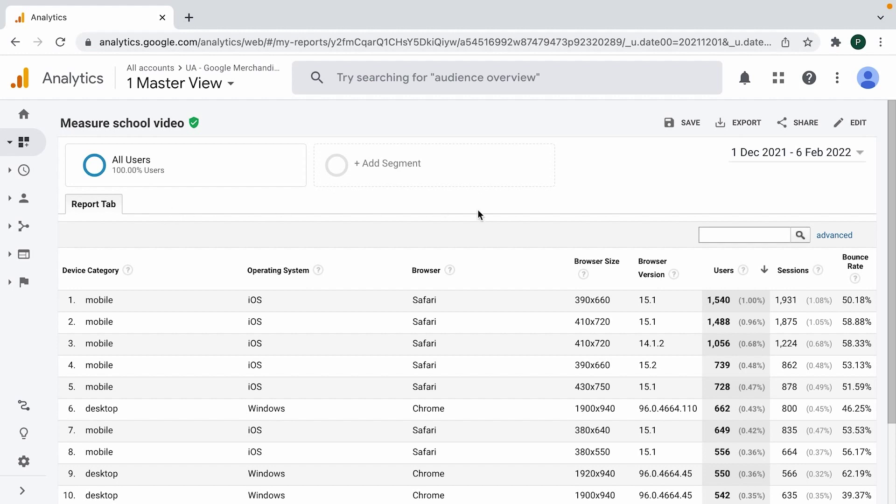
{"action": "scroll", "coordinate": [489, 376], "scroll_direction": "down", "scroll_amount": 2}
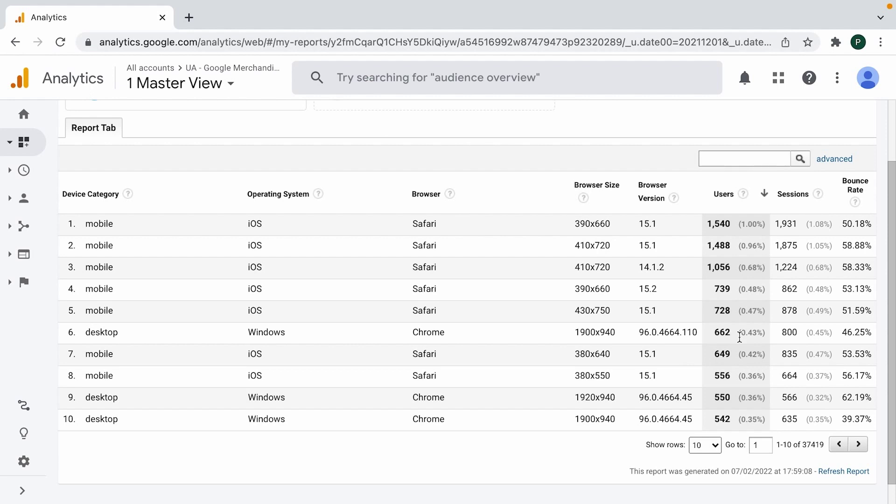
{"action": "scroll", "coordinate": [700, 271], "scroll_direction": "up", "scroll_amount": 2}
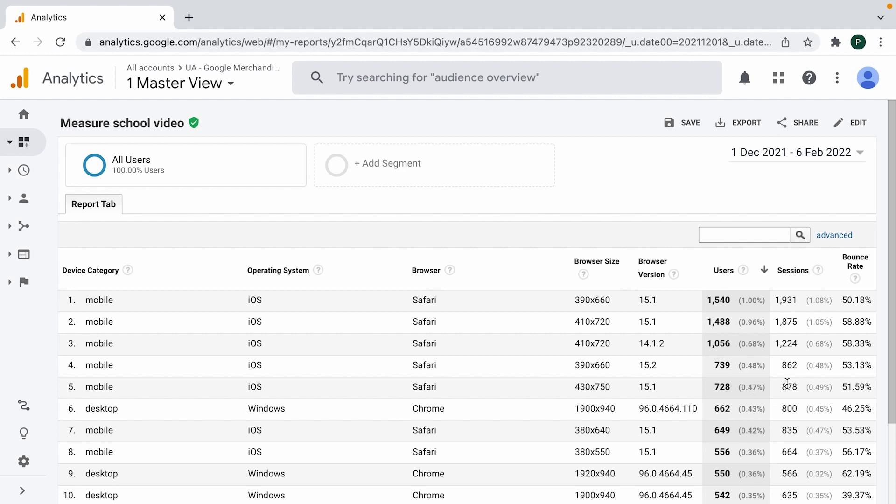
{"action": "left_click", "coordinate": [745, 123]}
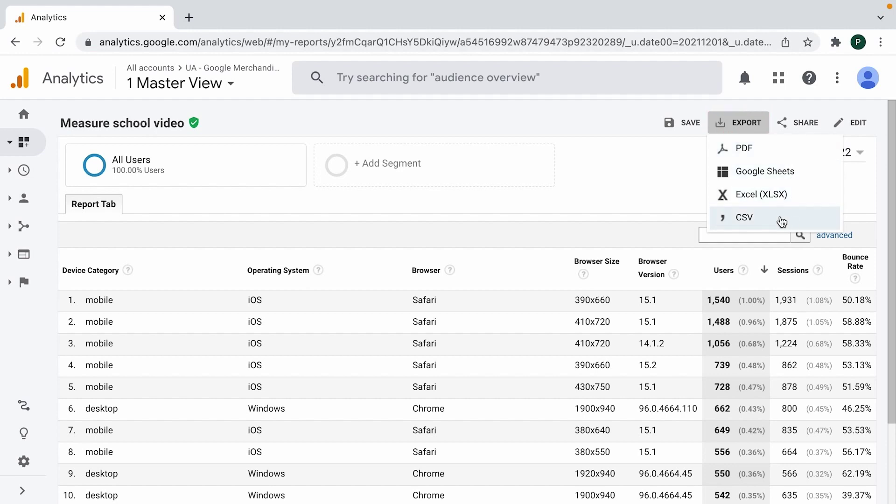
{"action": "scroll", "coordinate": [581, 216], "scroll_direction": "down", "scroll_amount": 3}
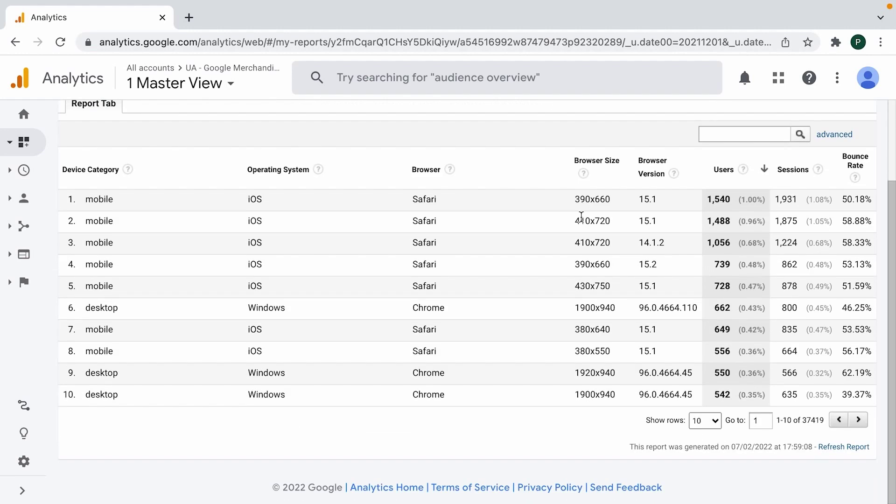
{"action": "scroll", "coordinate": [581, 216], "scroll_direction": "up", "scroll_amount": 3}
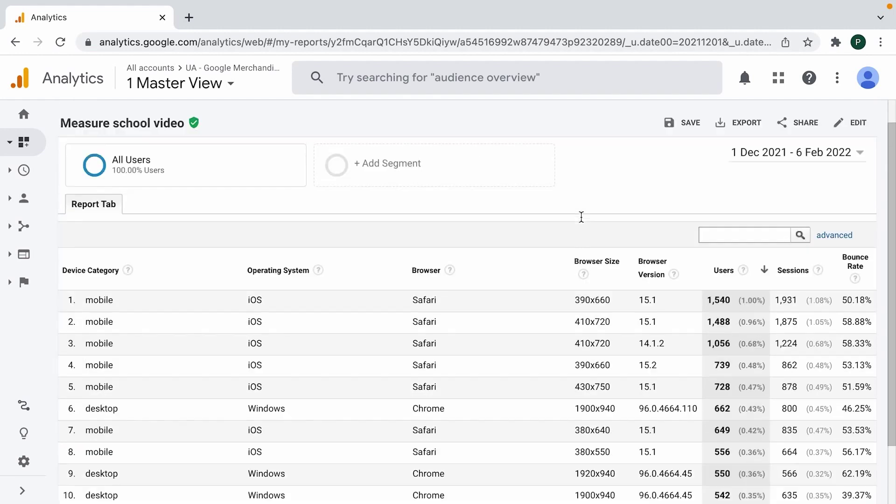
Edit the report and switch its type to Map Overlay.
{"action": "left_click", "coordinate": [855, 125]}
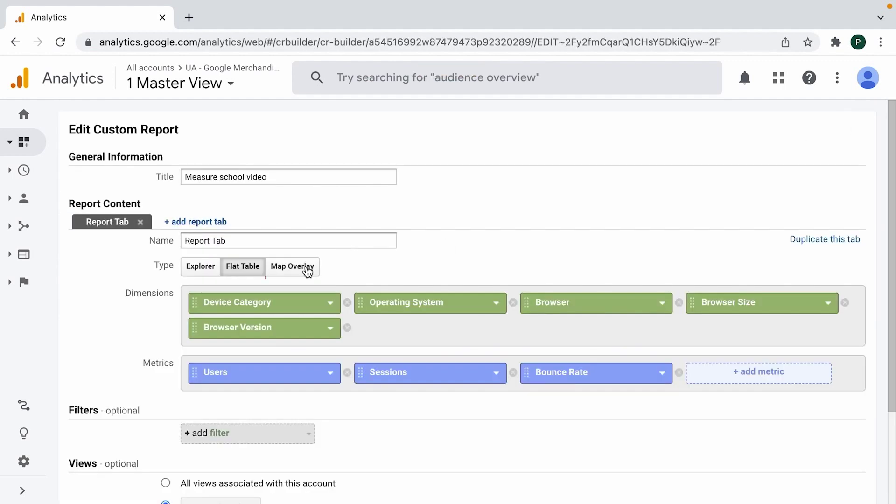
{"action": "left_click", "coordinate": [287, 267]}
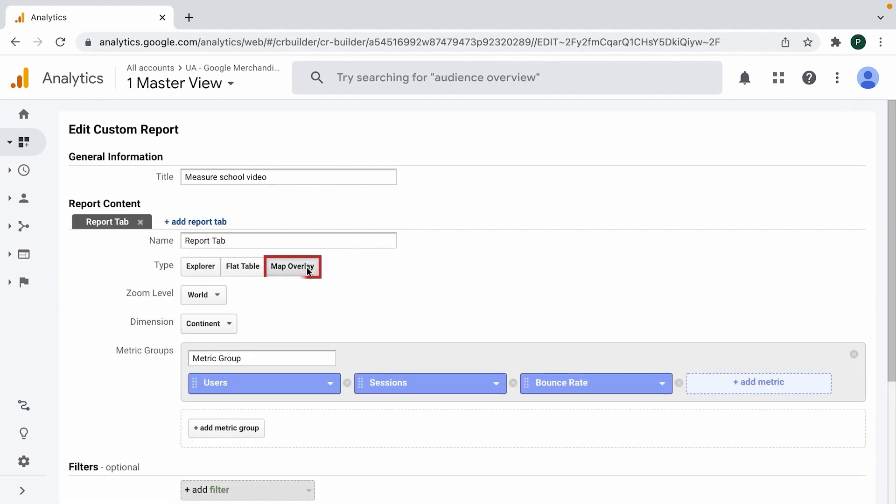
{"action": "scroll", "coordinate": [399, 299], "scroll_direction": "down", "scroll_amount": 2}
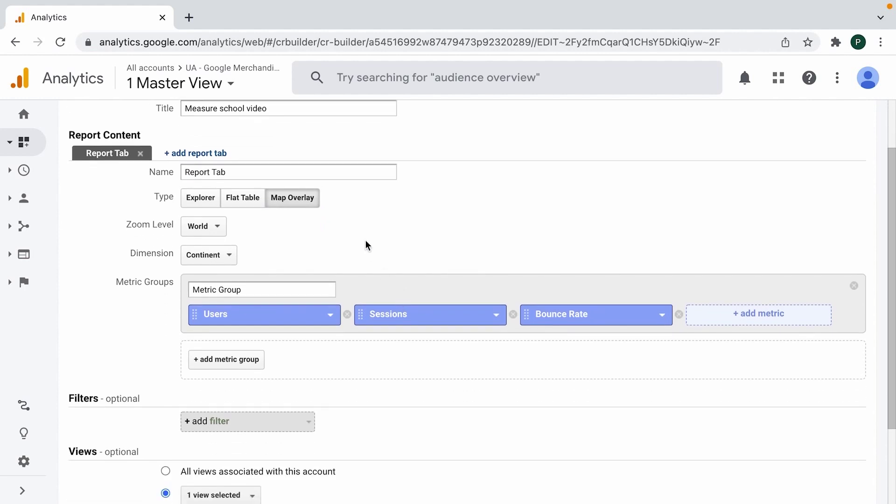
{"action": "left_click", "coordinate": [23, 198]}
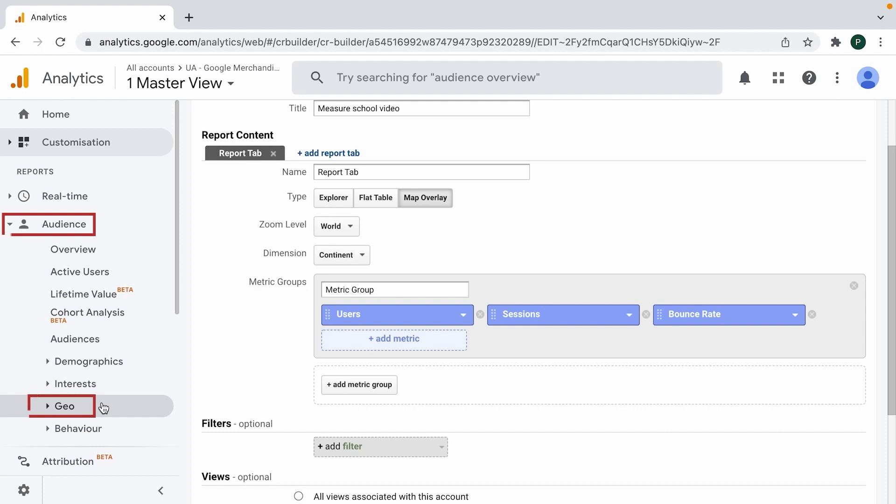
{"action": "left_click", "coordinate": [160, 490]}
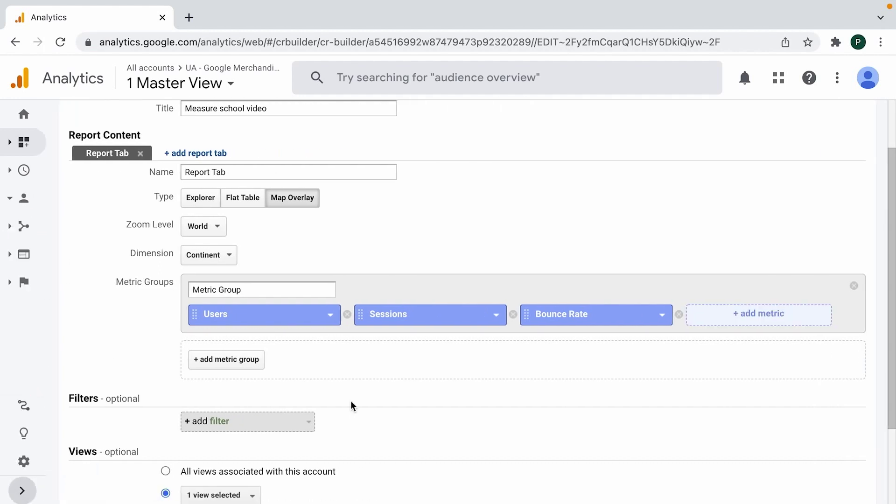
Keep World as the zoom level and set the map dimension to Country.
{"action": "left_click", "coordinate": [227, 225]}
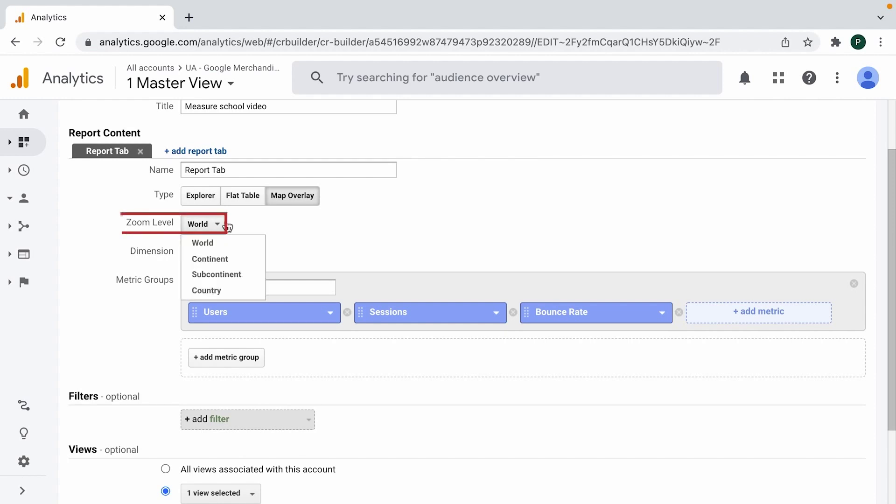
{"action": "left_click", "coordinate": [274, 250]}
{"action": "left_click", "coordinate": [229, 252]}
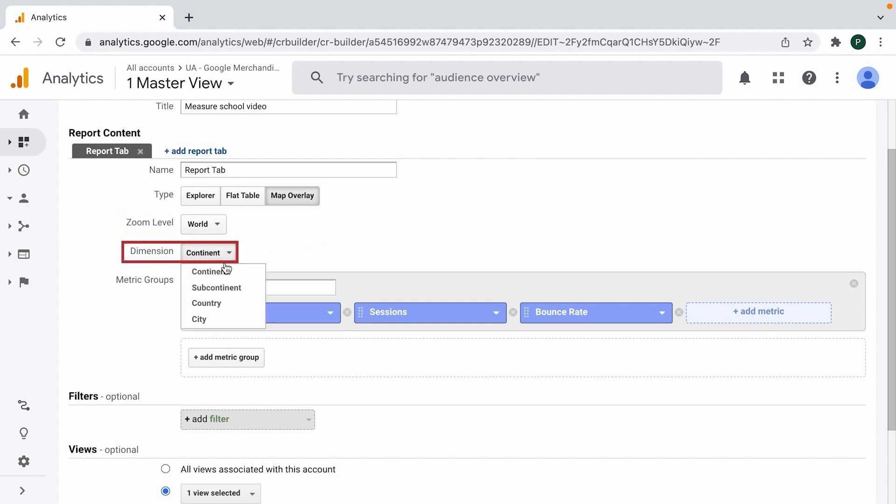
{"action": "left_click", "coordinate": [327, 251]}
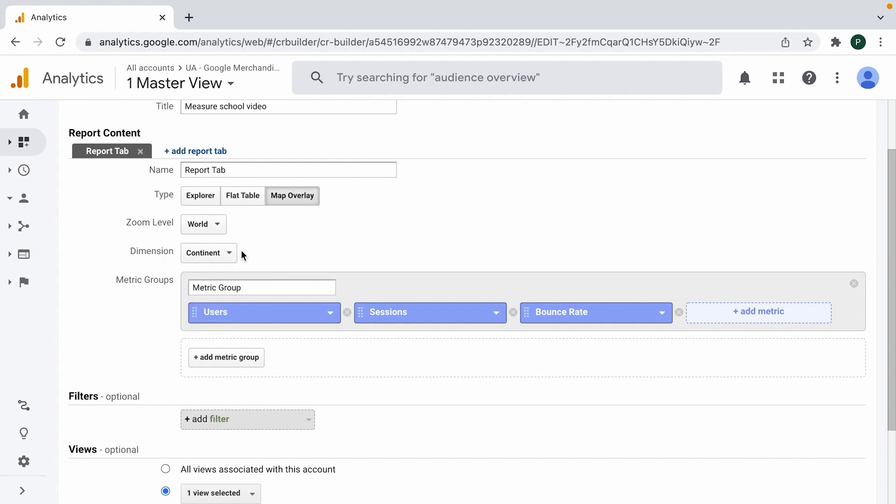
{"action": "left_click", "coordinate": [213, 253]}
{"action": "left_click", "coordinate": [226, 305]}
{"action": "scroll", "coordinate": [385, 399], "scroll_direction": "down", "scroll_amount": 2}
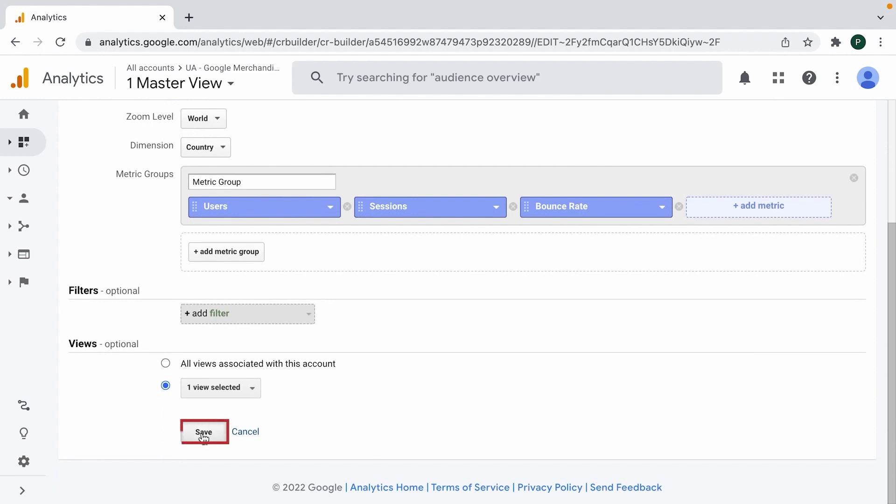
Save the map overlay report and review the world map of users.
{"action": "left_click", "coordinate": [203, 434]}
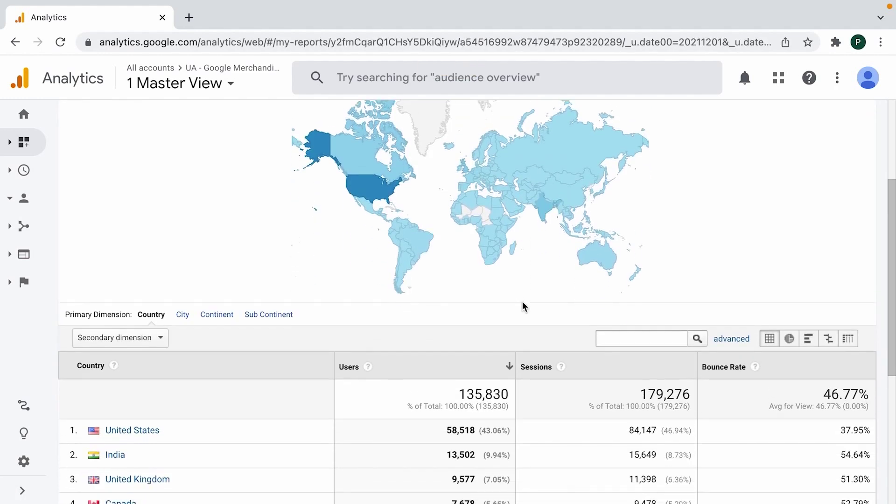
{"action": "scroll", "coordinate": [522, 302], "scroll_direction": "up", "scroll_amount": 2}
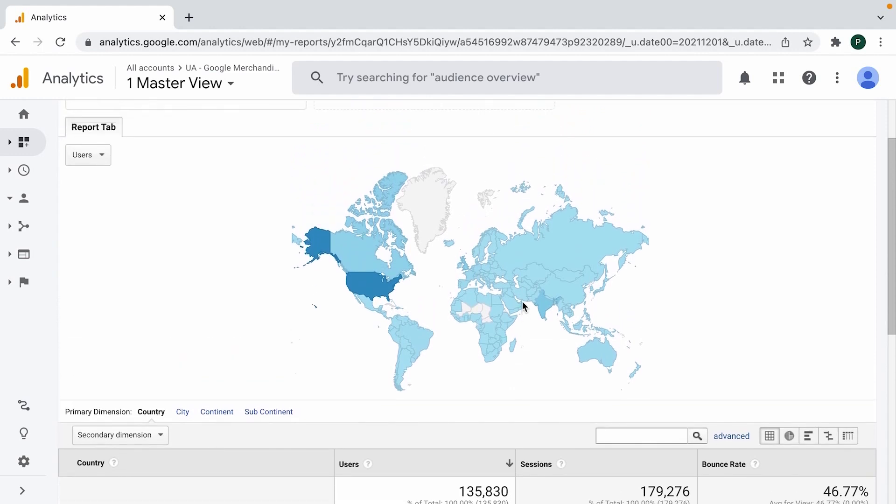
{"action": "scroll", "coordinate": [480, 414], "scroll_direction": "down", "scroll_amount": 3}
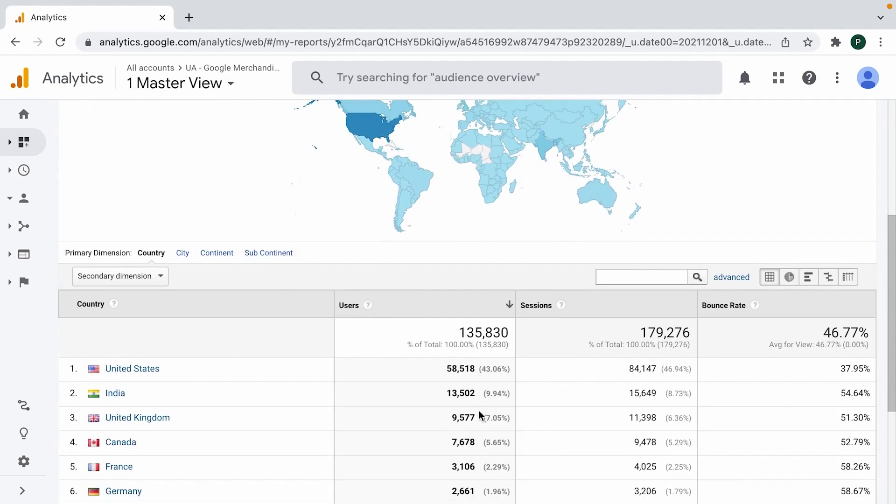
{"action": "scroll", "coordinate": [481, 415], "scroll_direction": "up", "scroll_amount": 2}
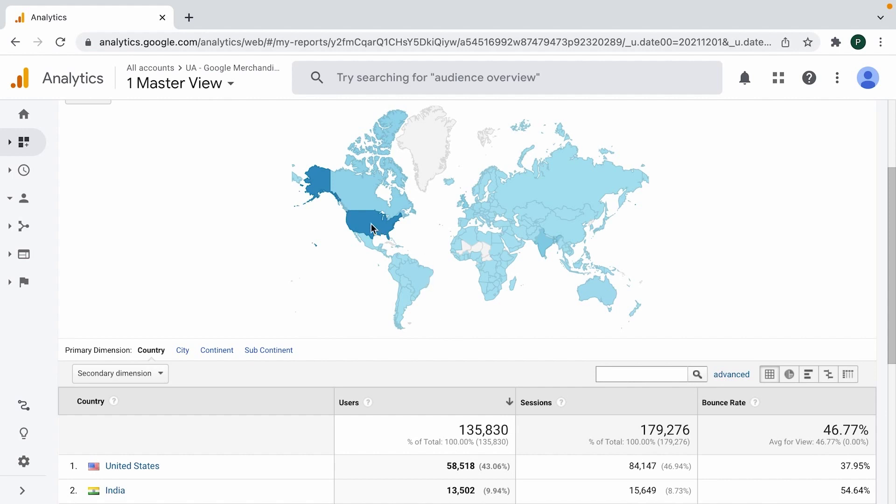
{"action": "scroll", "coordinate": [217, 260], "scroll_direction": "up", "scroll_amount": 3}
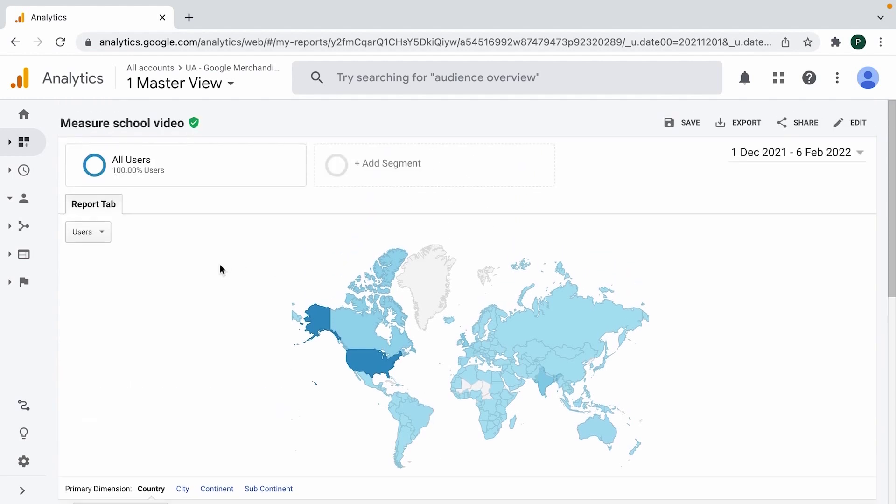
{"action": "scroll", "coordinate": [257, 310], "scroll_direction": "down", "scroll_amount": 3}
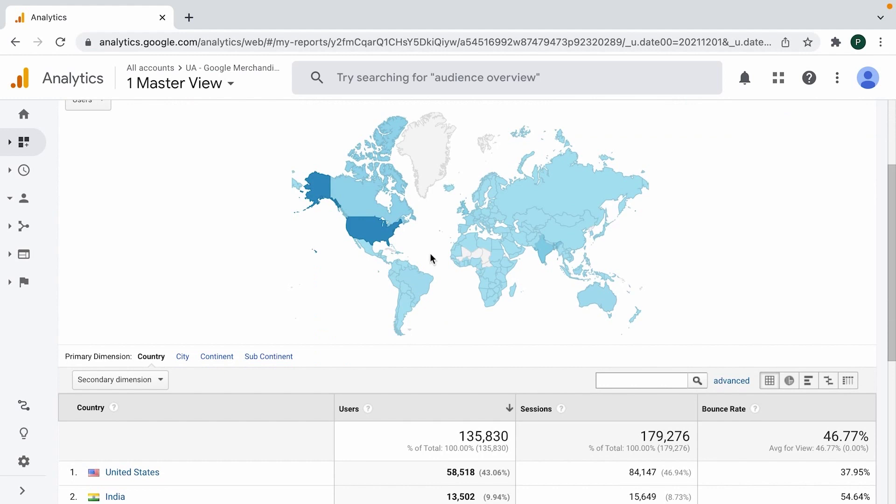
Drill the map from the United States into California and review users by city.
{"action": "left_click", "coordinate": [364, 229]}
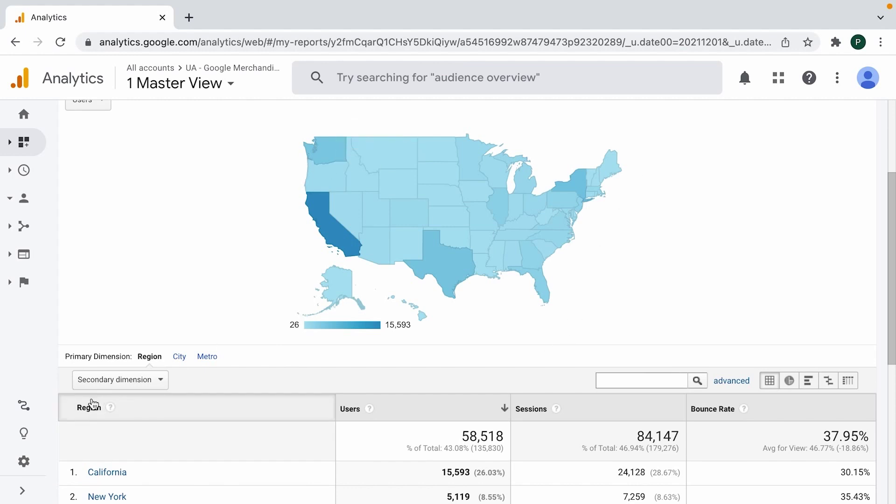
{"action": "left_click", "coordinate": [340, 238]}
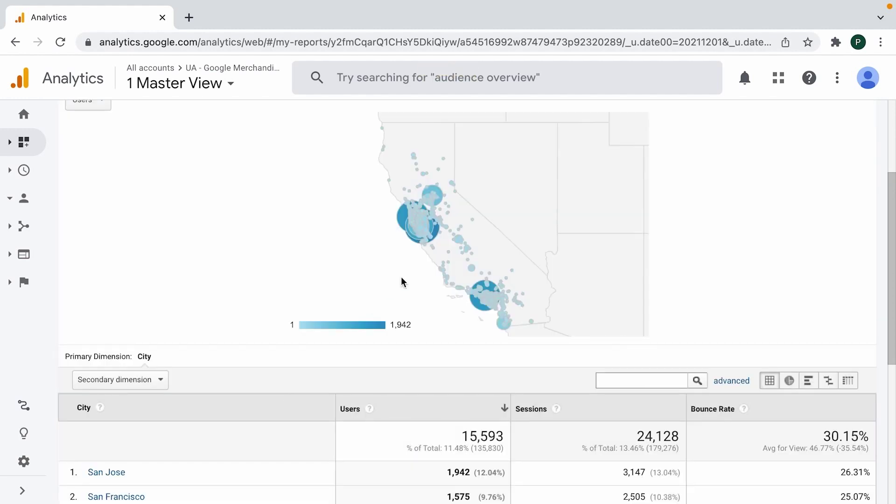
{"action": "scroll", "coordinate": [227, 358], "scroll_direction": "down", "scroll_amount": 4}
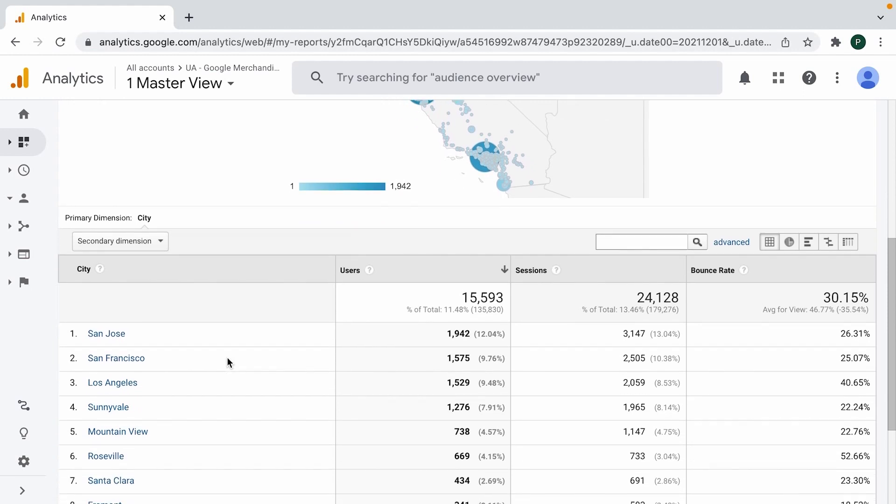
{"action": "scroll", "coordinate": [228, 358], "scroll_direction": "up", "scroll_amount": 3}
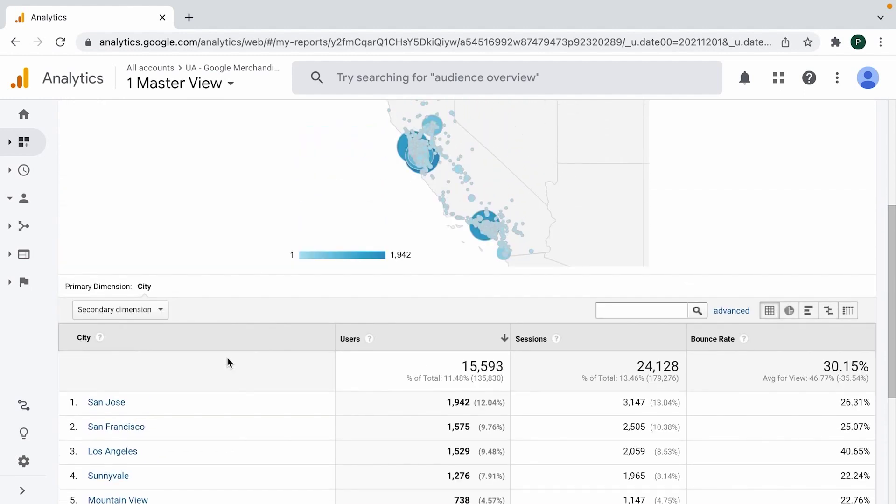
{"action": "scroll", "coordinate": [227, 360], "scroll_direction": "up", "scroll_amount": 4}
{"action": "scroll", "coordinate": [227, 360], "scroll_direction": "down", "scroll_amount": 3}
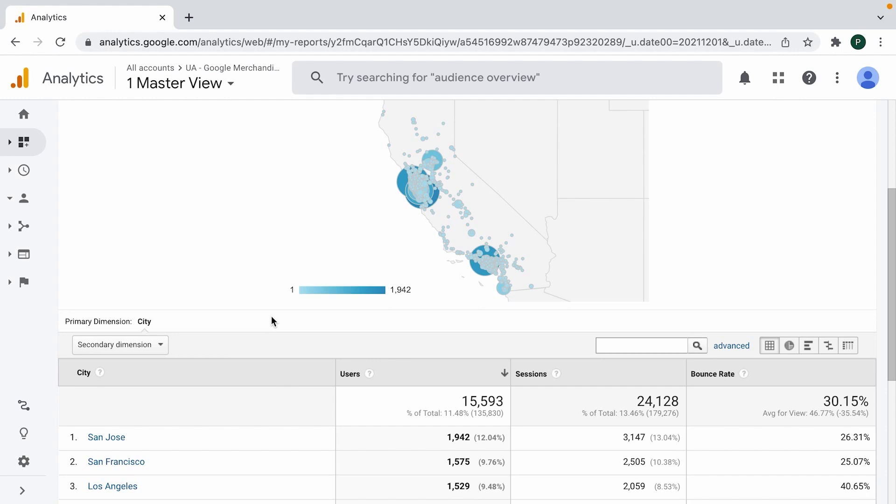
{"action": "scroll", "coordinate": [273, 320], "scroll_direction": "down", "scroll_amount": 3}
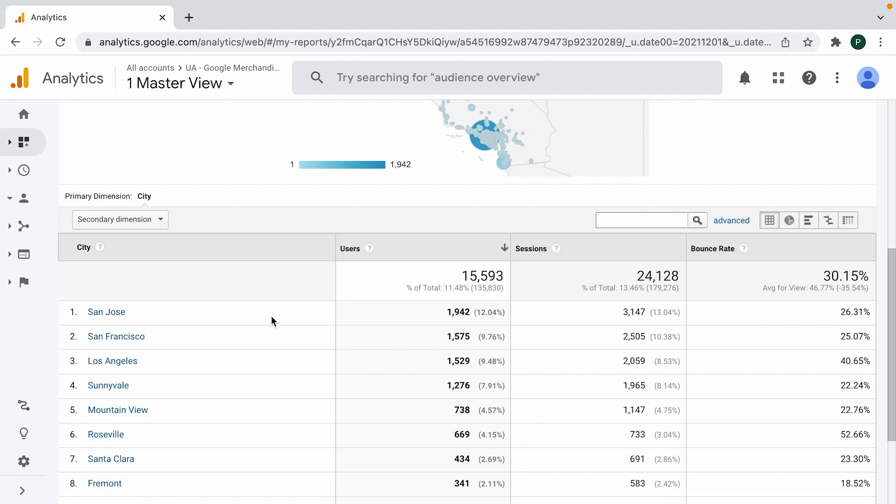
{"action": "scroll", "coordinate": [272, 317], "scroll_direction": "up", "scroll_amount": 3}
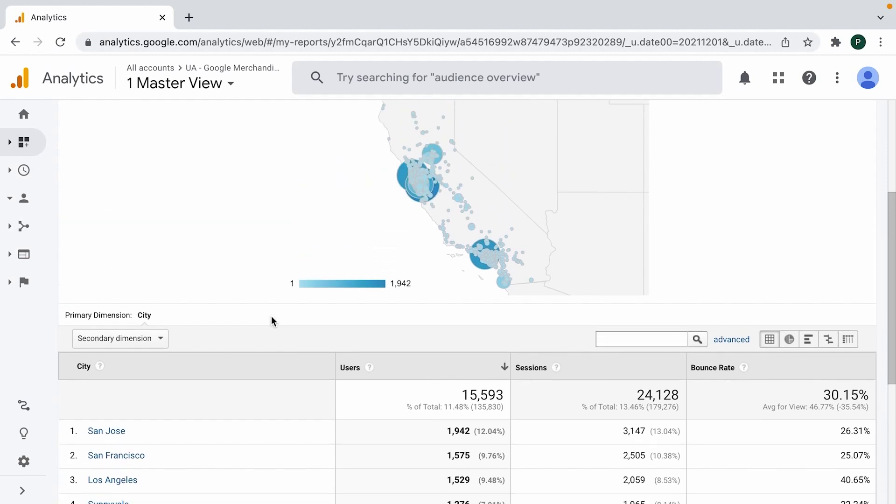
{"action": "scroll", "coordinate": [272, 317], "scroll_direction": "up", "scroll_amount": 5}
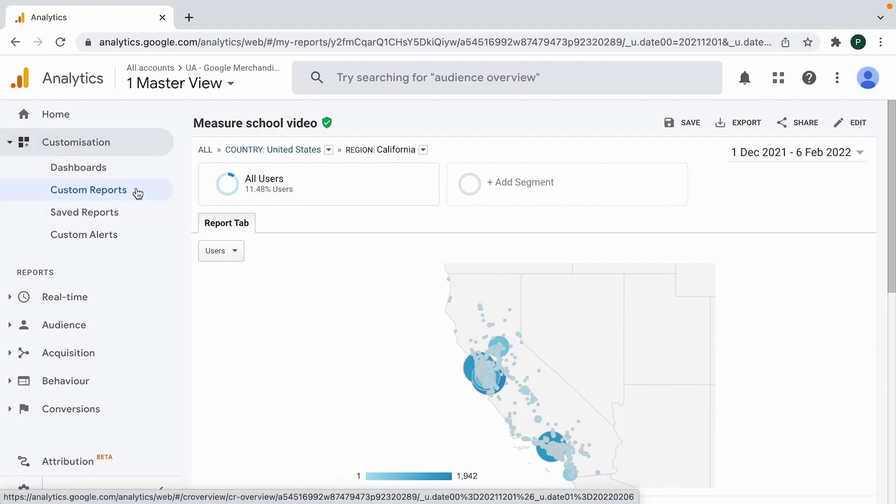
Open MeasureSchool Demo - CRO in the editor and review its metrics and Device Category›Screen Resolution drilldowns.
{"action": "left_click", "coordinate": [105, 196]}
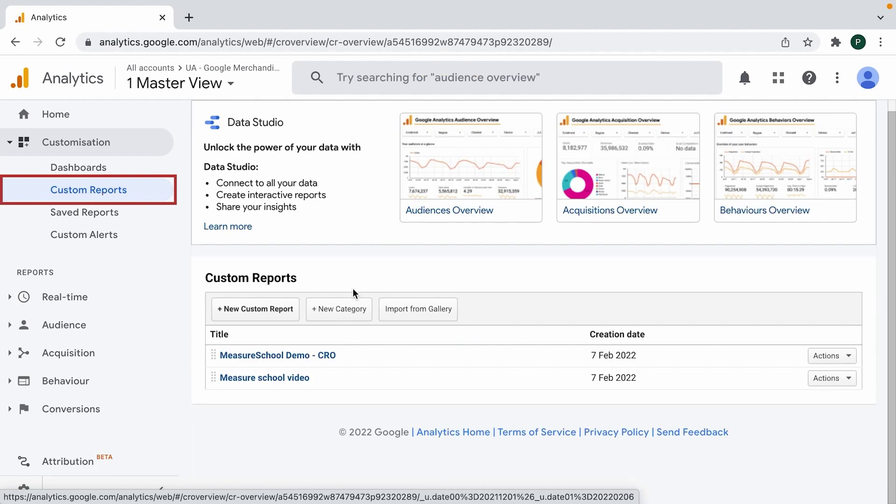
{"action": "left_click", "coordinate": [315, 362]}
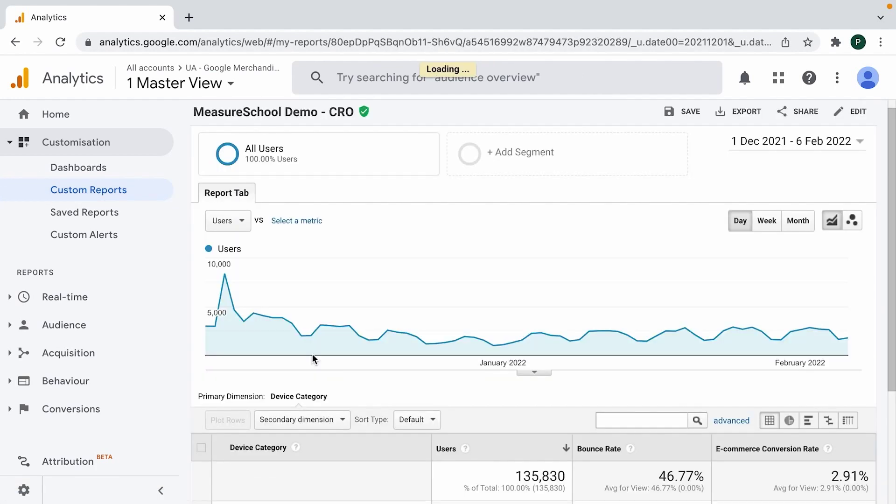
{"action": "left_click", "coordinate": [161, 491]}
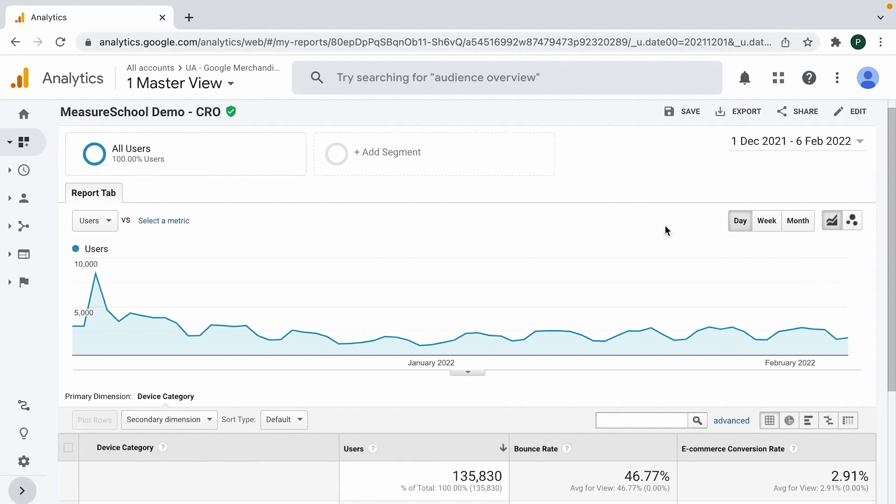
{"action": "left_click", "coordinate": [854, 116]}
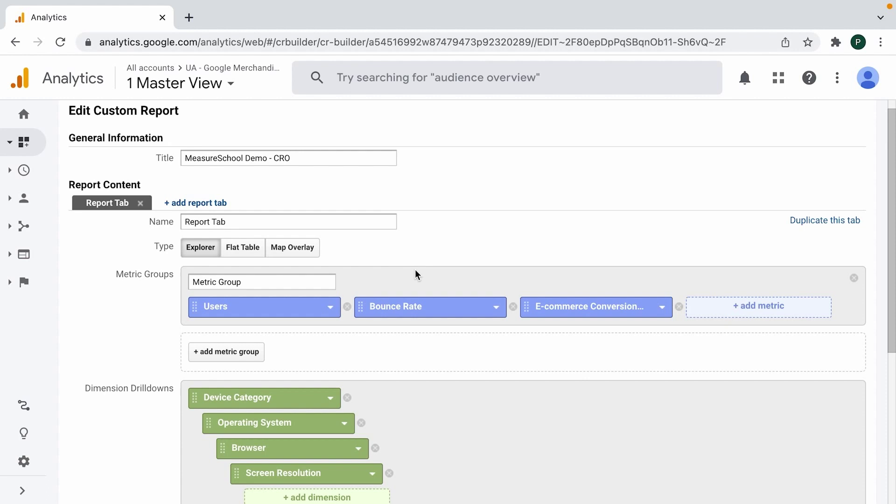
{"action": "scroll", "coordinate": [416, 271], "scroll_direction": "down", "scroll_amount": 2}
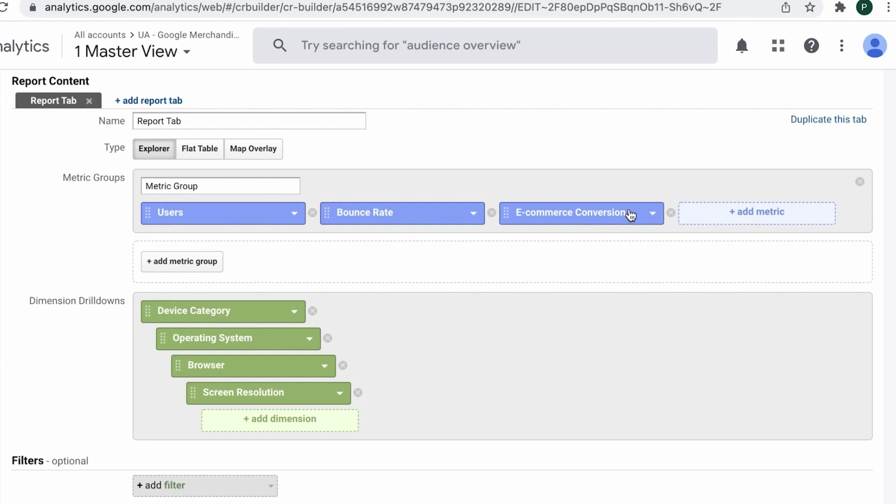
{"action": "scroll", "coordinate": [614, 322], "scroll_direction": "down", "scroll_amount": 4}
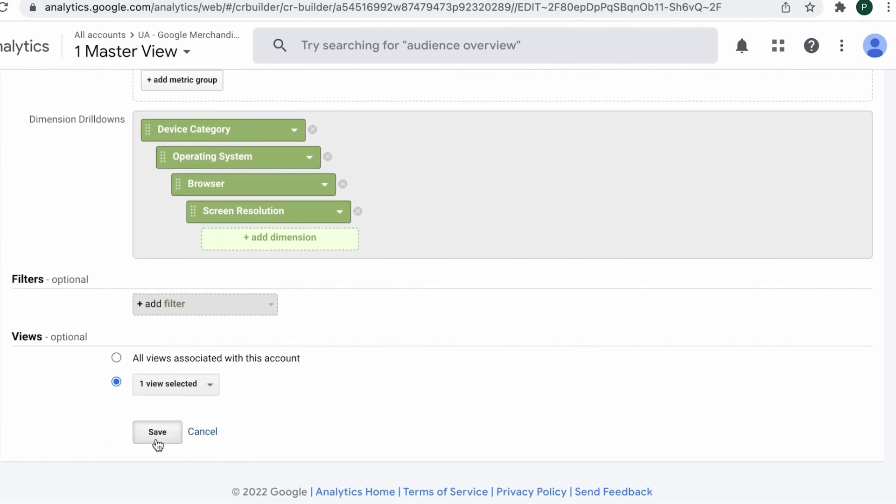
Save the CRO report to show e-commerce conversion by device: desktop 3.97%, mobile 0.65%, tablet 0.41%.
{"action": "left_click", "coordinate": [156, 443]}
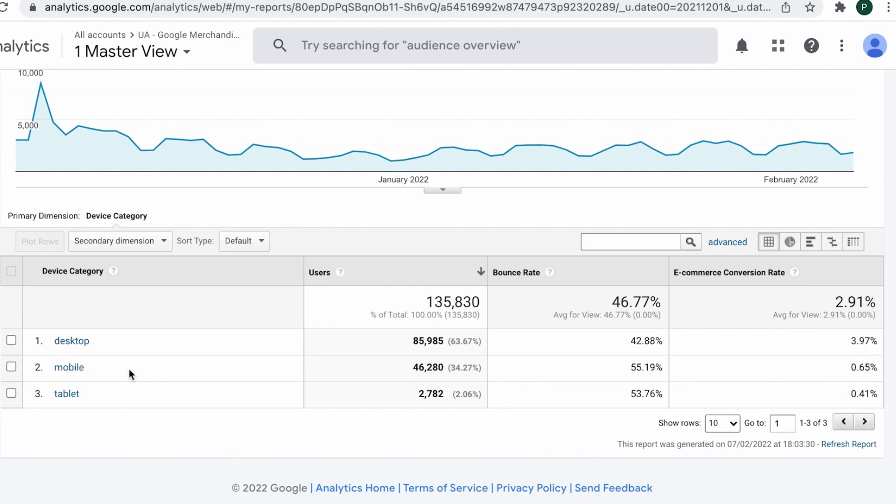
Drill the Device Category table into mobile to see Android at 0.48% and iOS at 0.84% conversion.
{"action": "left_click", "coordinate": [75, 367]}
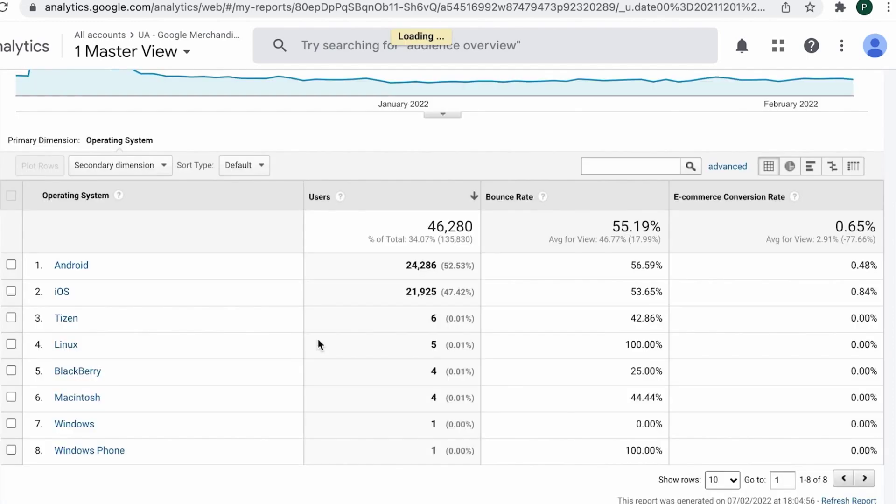
{"action": "scroll", "coordinate": [318, 340], "scroll_direction": "up", "scroll_amount": 6}
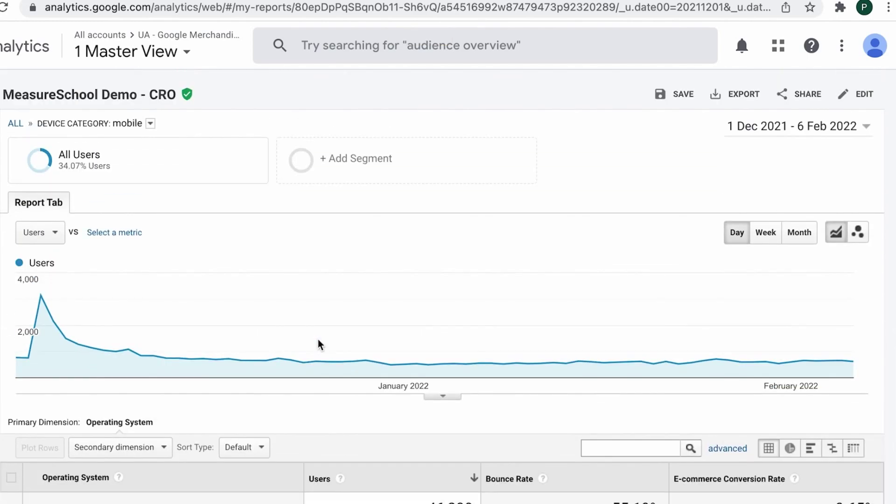
{"action": "mouse_move", "coordinate": [93, 150]}
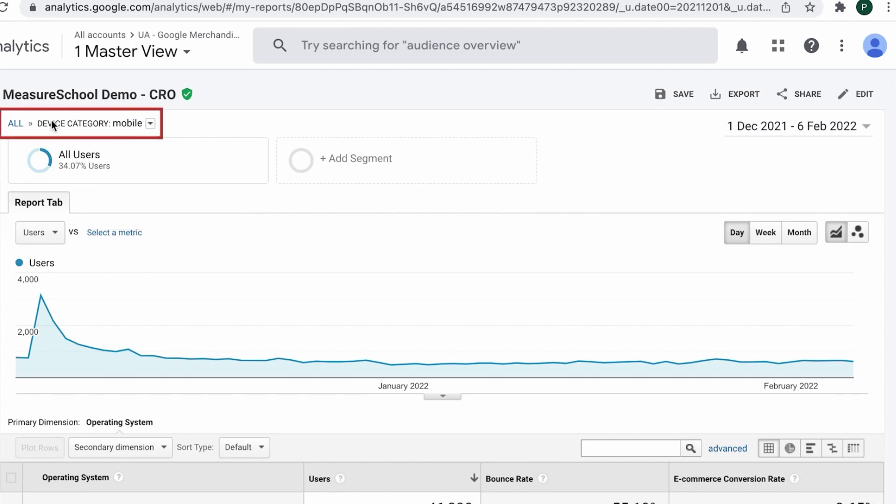
{"action": "scroll", "coordinate": [252, 255], "scroll_direction": "down", "scroll_amount": 5}
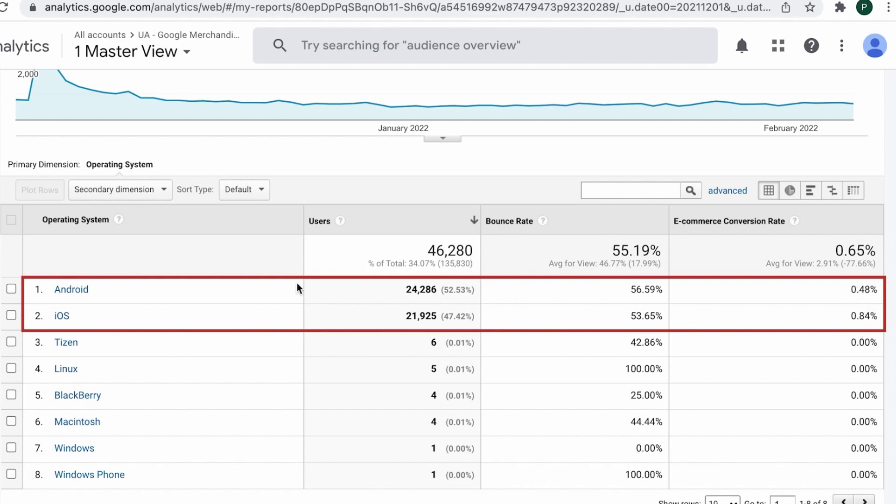
Open Android in the Operating System table to split its traffic by browser, led by Chrome.
{"action": "left_click", "coordinate": [72, 290]}
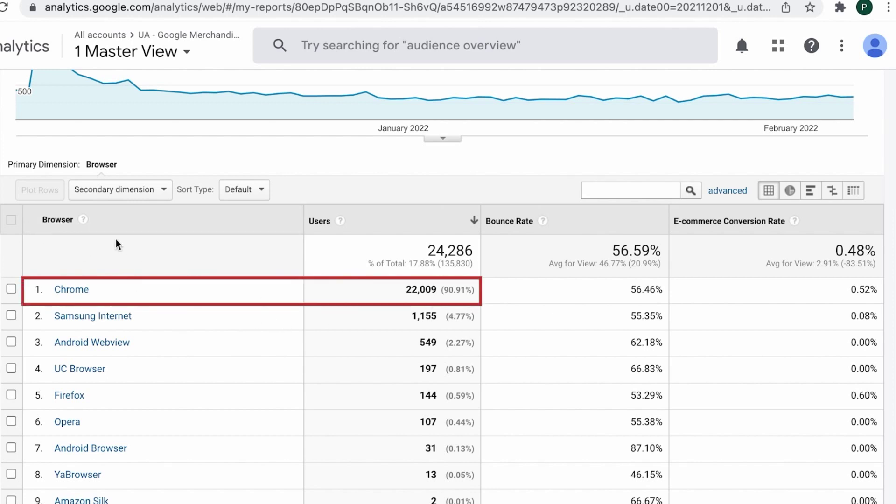
Drill into Chrome and review Android screen resolutions, led by 412x915 at 0.59% conversion.
{"action": "left_click", "coordinate": [74, 290]}
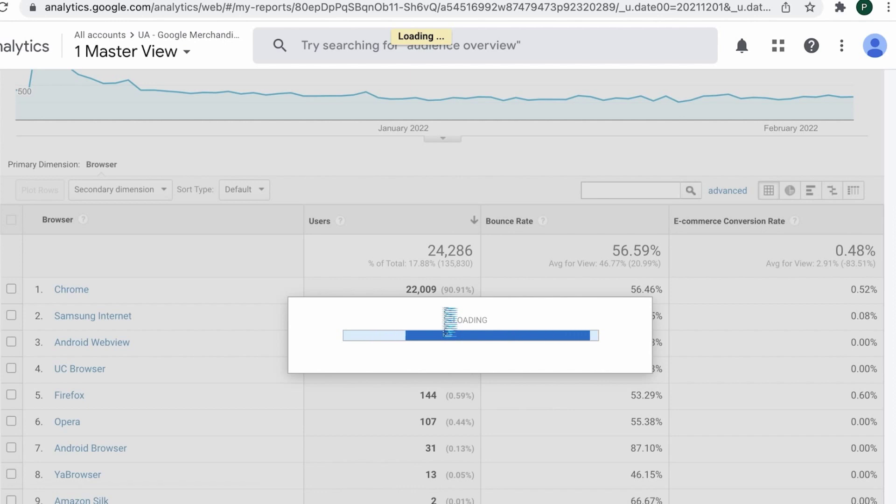
{"action": "scroll", "coordinate": [445, 316], "scroll_direction": "down", "scroll_amount": 3}
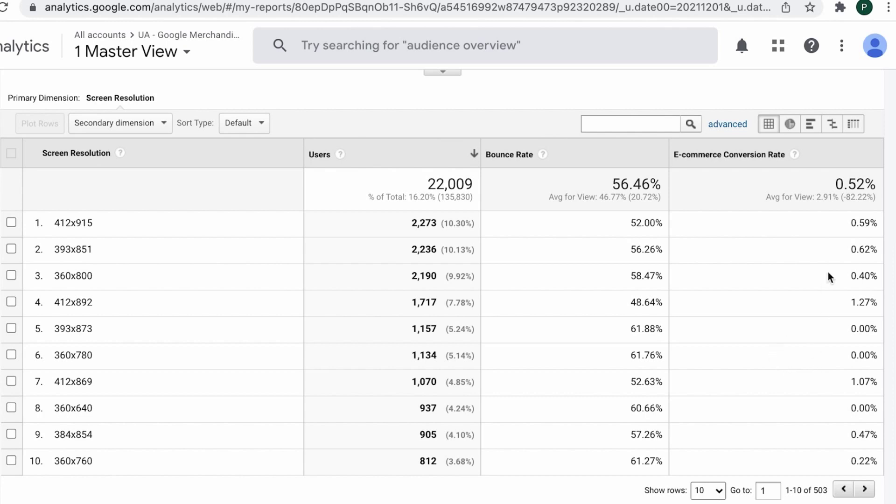
{"action": "scroll", "coordinate": [486, 265], "scroll_direction": "up", "scroll_amount": 7}
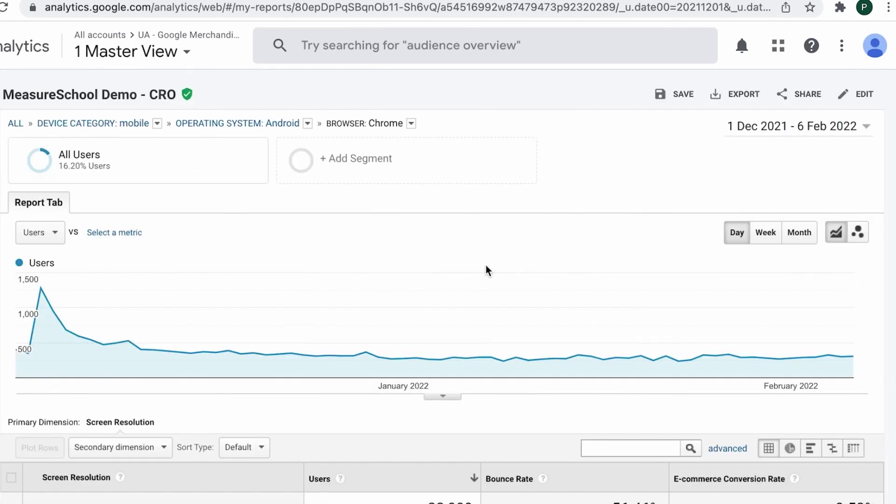
{"action": "scroll", "coordinate": [486, 265], "scroll_direction": "down", "scroll_amount": 5}
{"action": "scroll", "coordinate": [486, 266], "scroll_direction": "down", "scroll_amount": 2}
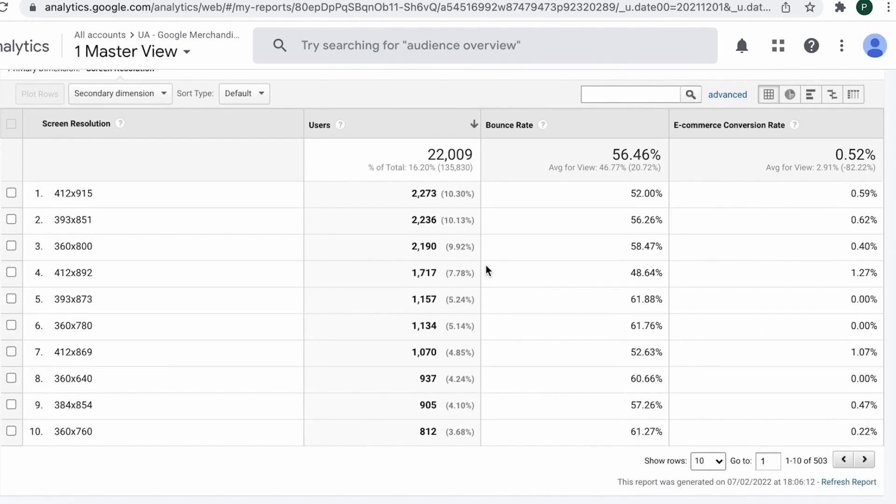
{"action": "scroll", "coordinate": [257, 253], "scroll_direction": "up", "scroll_amount": 8}
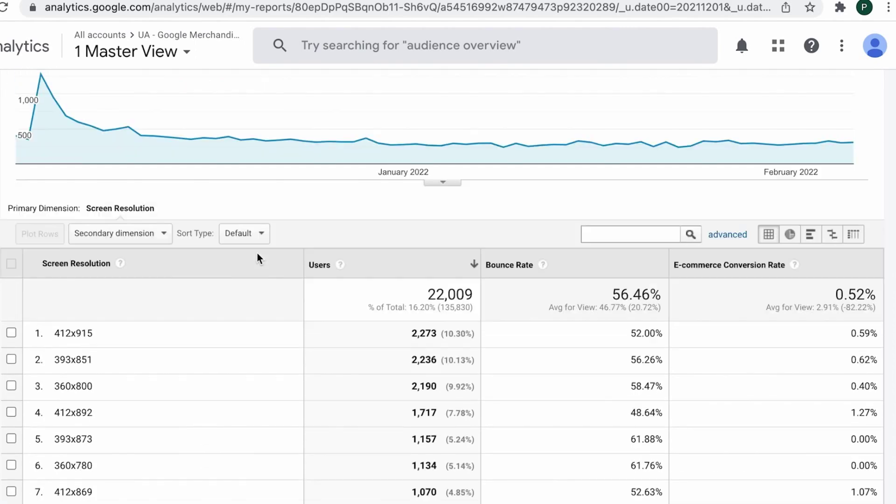
Return to the mobile breakdown and open iOS, showing Safari 0.76% and Chrome 1.30% conversion.
{"action": "left_click", "coordinate": [237, 123]}
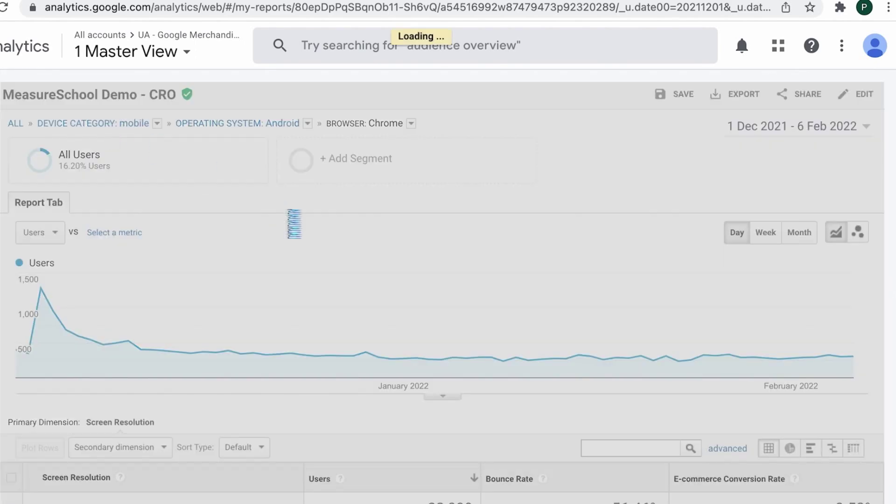
{"action": "scroll", "coordinate": [345, 234], "scroll_direction": "down", "scroll_amount": 5}
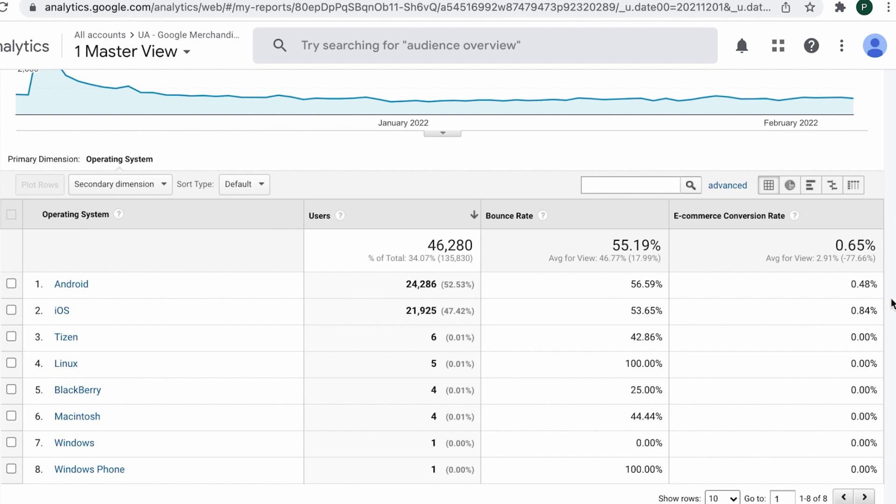
{"action": "left_click", "coordinate": [62, 311]}
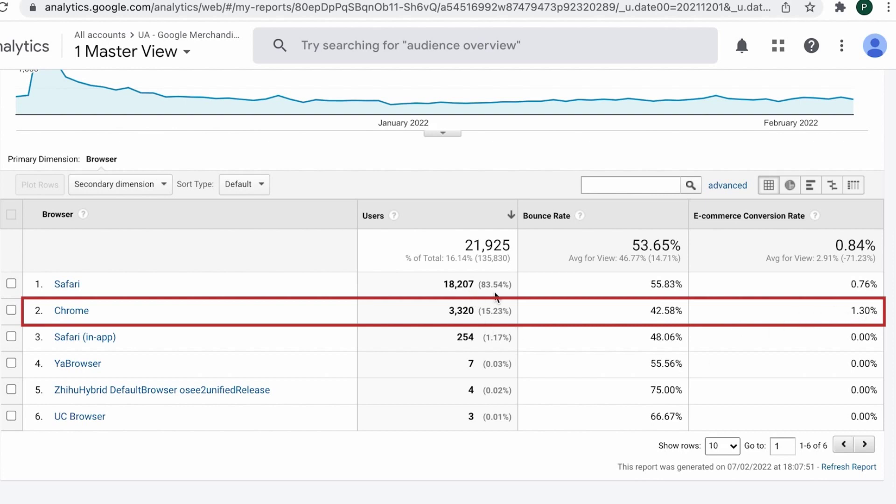
Drill into Safari and compare iOS screen resolutions, led by 414x896 with 5,500 users at 0.51%.
{"action": "left_click", "coordinate": [68, 285]}
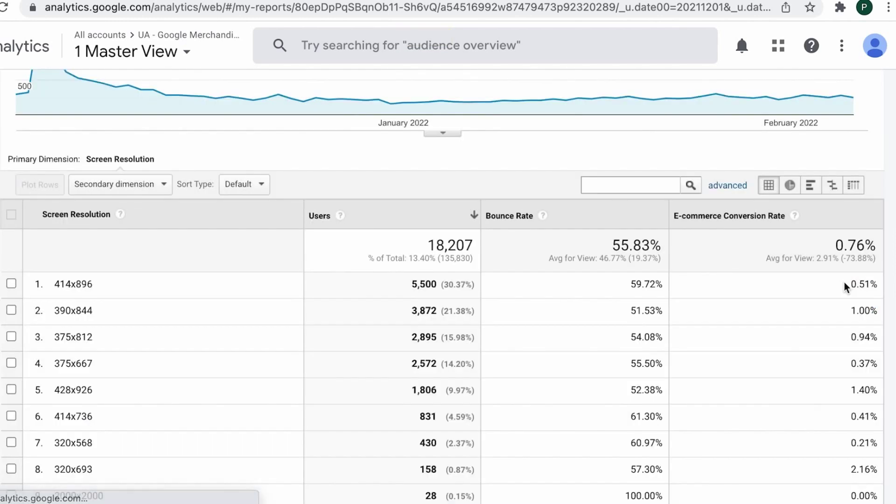
{"action": "scroll", "coordinate": [430, 385], "scroll_direction": "down", "scroll_amount": 1}
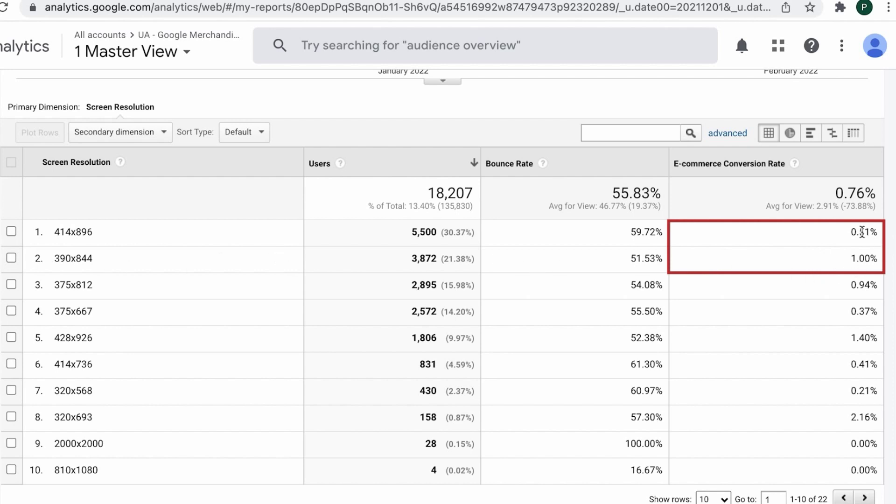
{"action": "scroll", "coordinate": [261, 246], "scroll_direction": "up", "scroll_amount": 7}
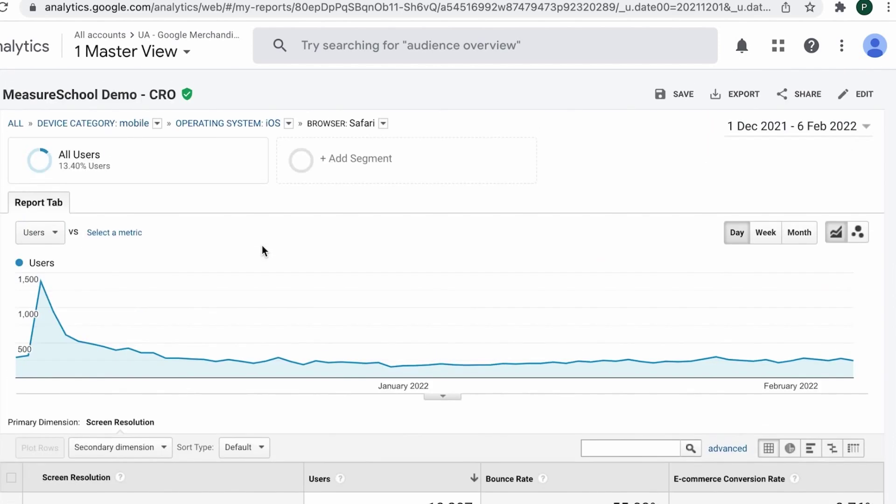
{"action": "scroll", "coordinate": [262, 246], "scroll_direction": "down", "scroll_amount": 8}
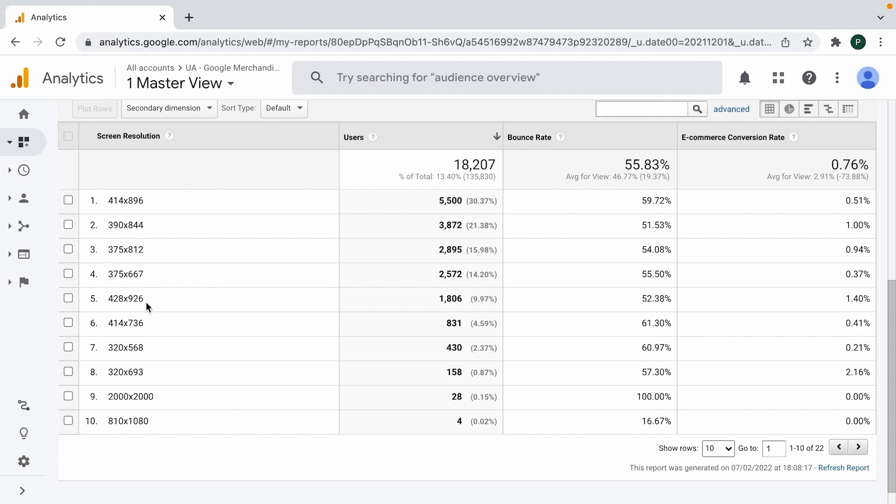
{"action": "scroll", "coordinate": [654, 320], "scroll_direction": "up", "scroll_amount": 1}
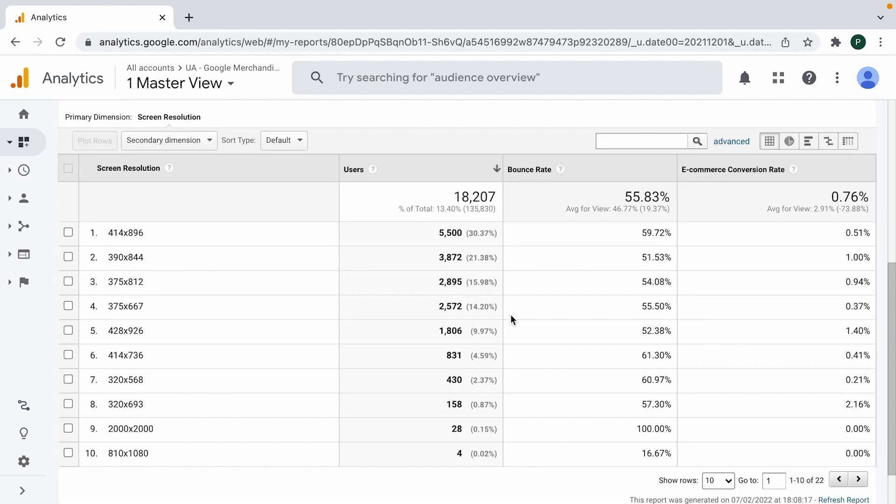